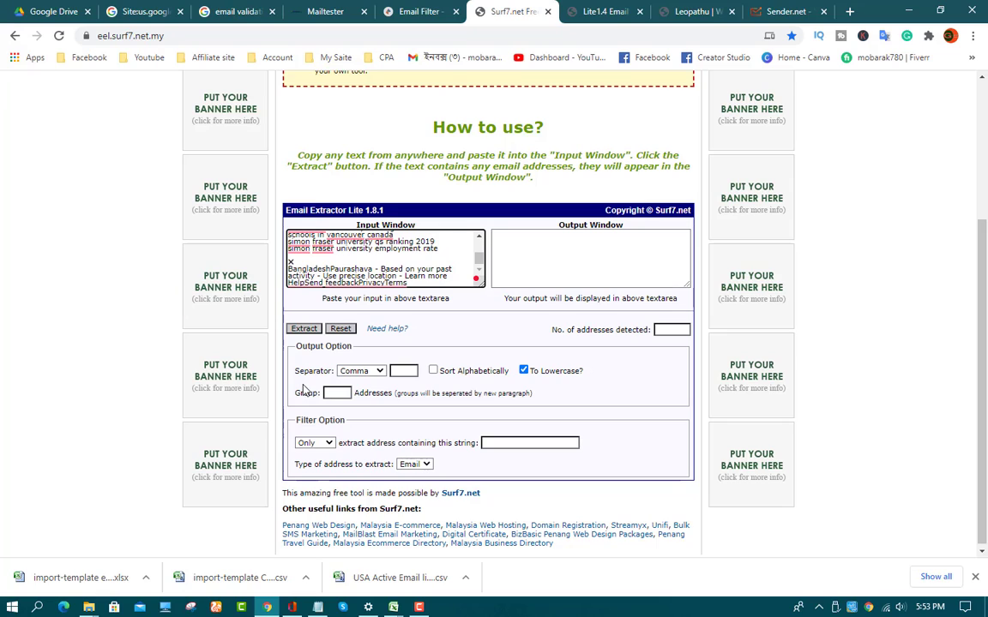
Step: Set the output separator to New Line and extract the email addresses from the pasted text
left_click(379, 371)
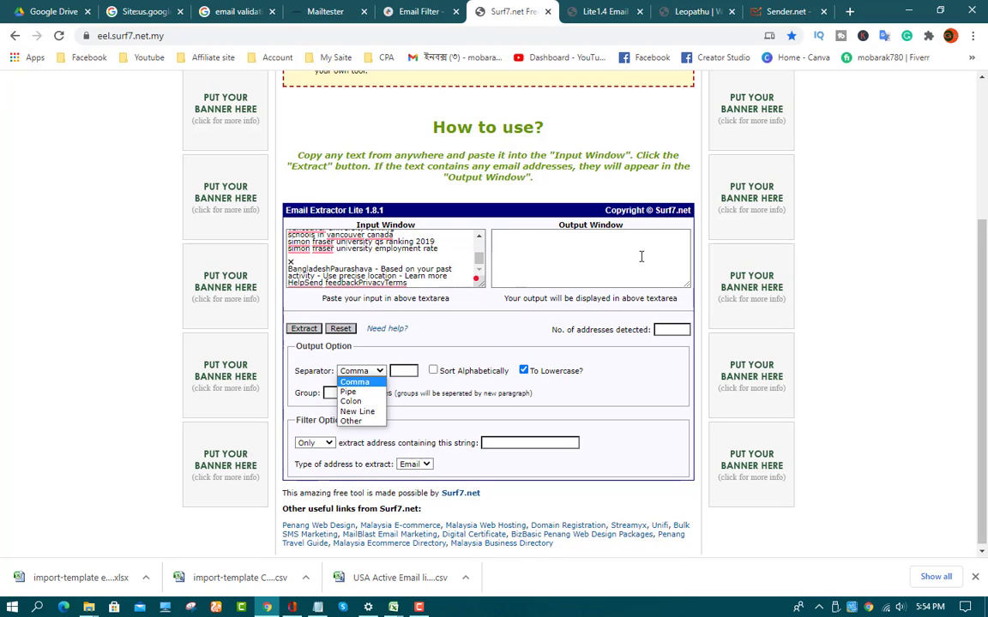
left_click(351, 414)
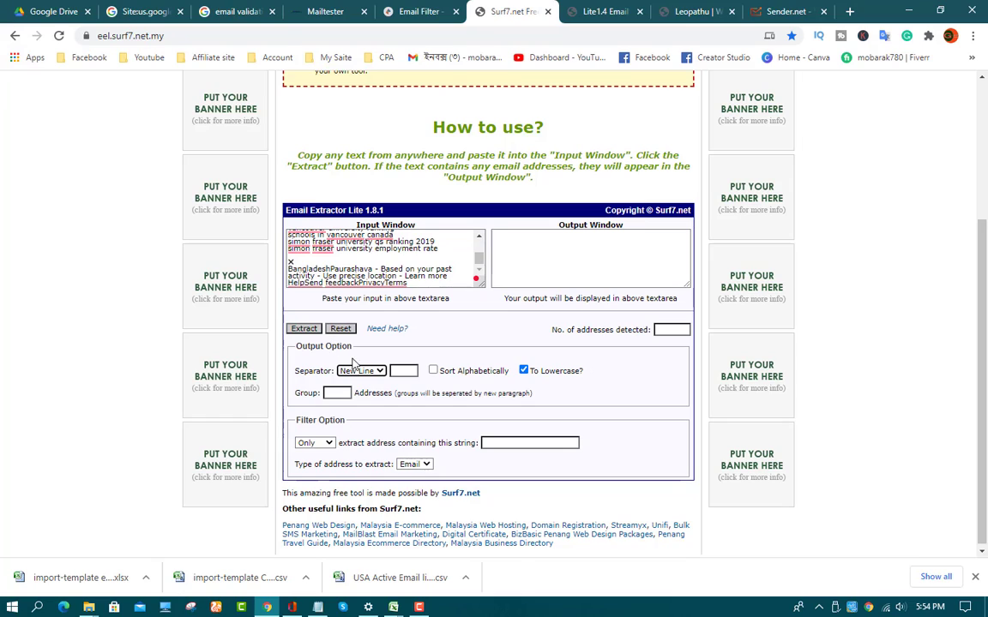
left_click(305, 331)
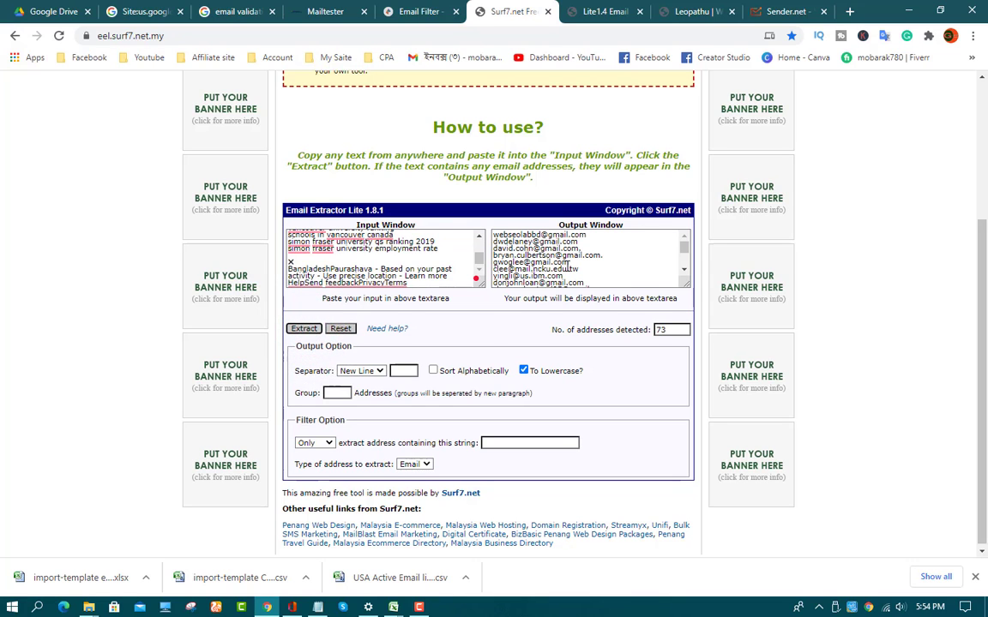
Step: Copy all of the extracted email addresses from the Output Window
scroll(567, 264, "up", 1)
scroll(567, 263, "up", 1)
scroll(501, 286, "down", 1)
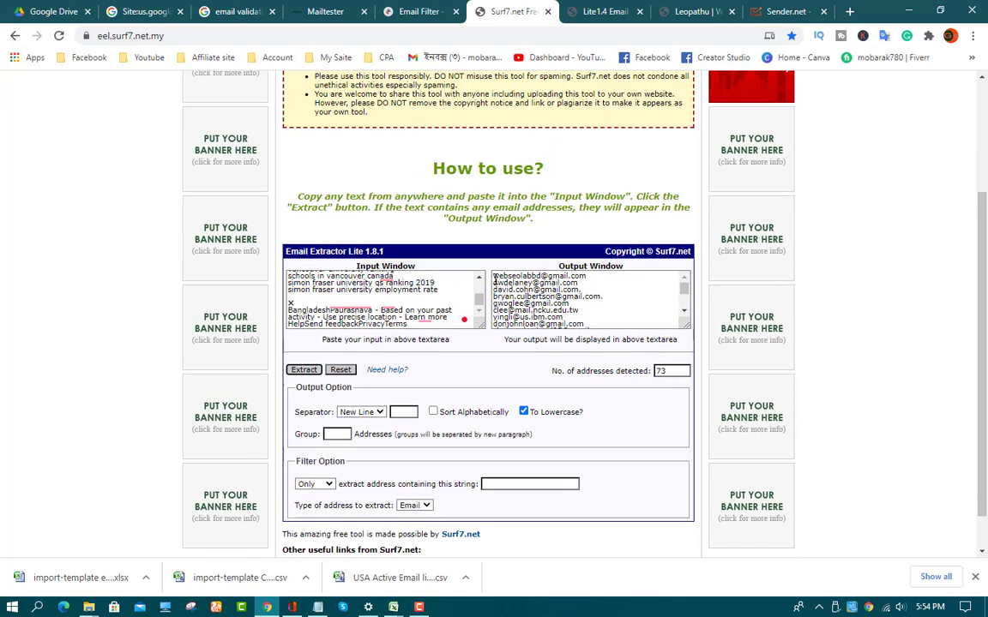
left_click_drag(495, 281, 580, 335)
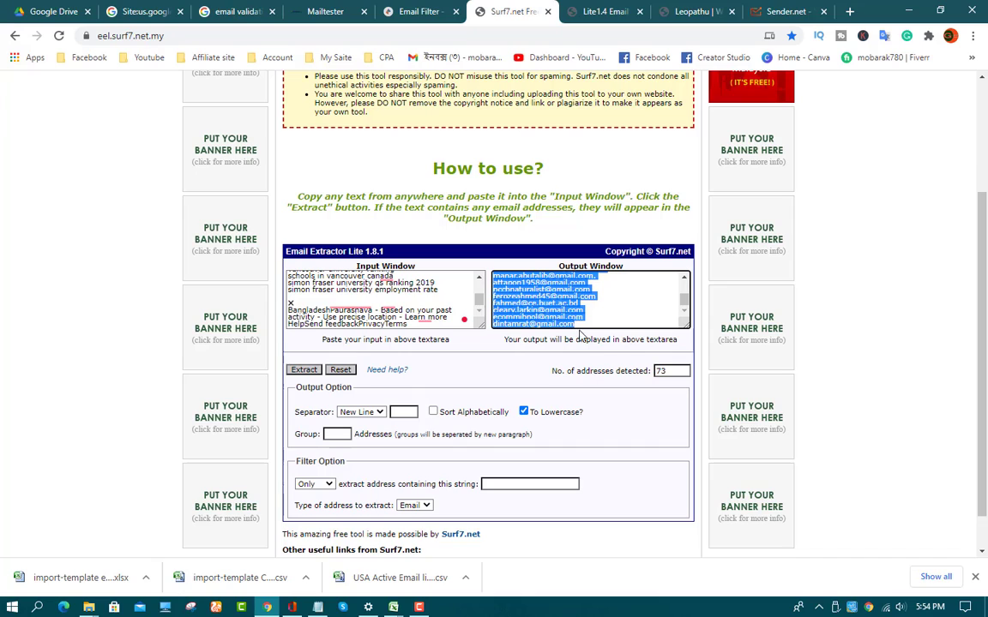
right_click(541, 305)
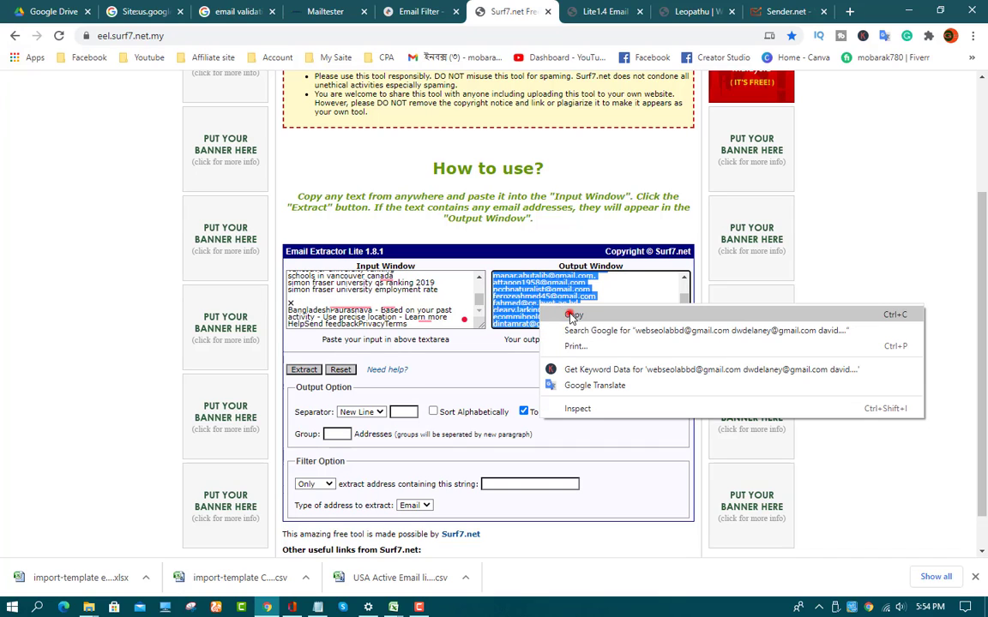
left_click(572, 315)
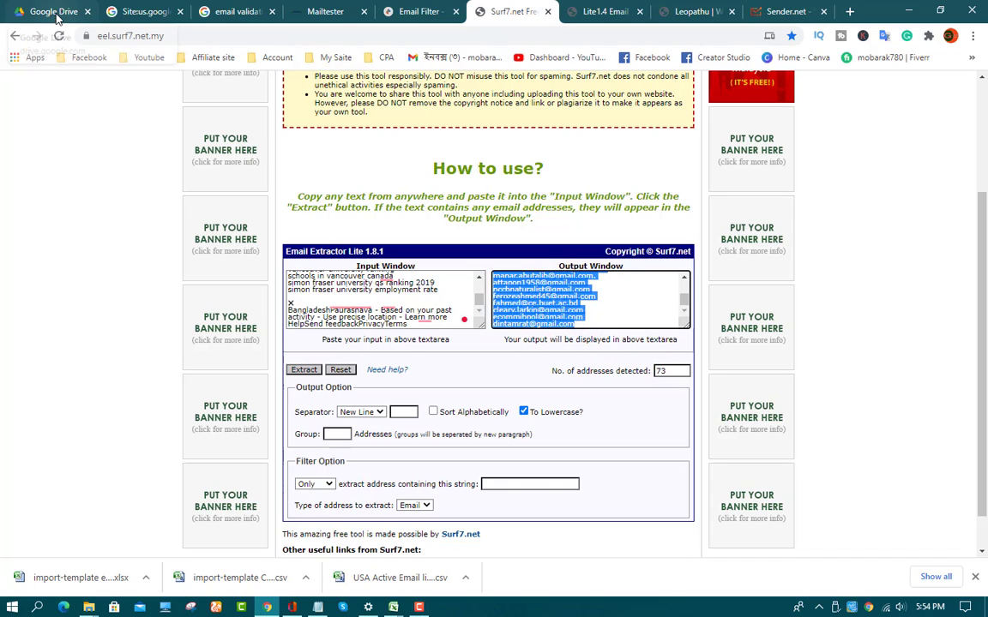
Step: Switch to the Random US student email workbook in Excel and create a new blank workbook
left_click(393, 607)
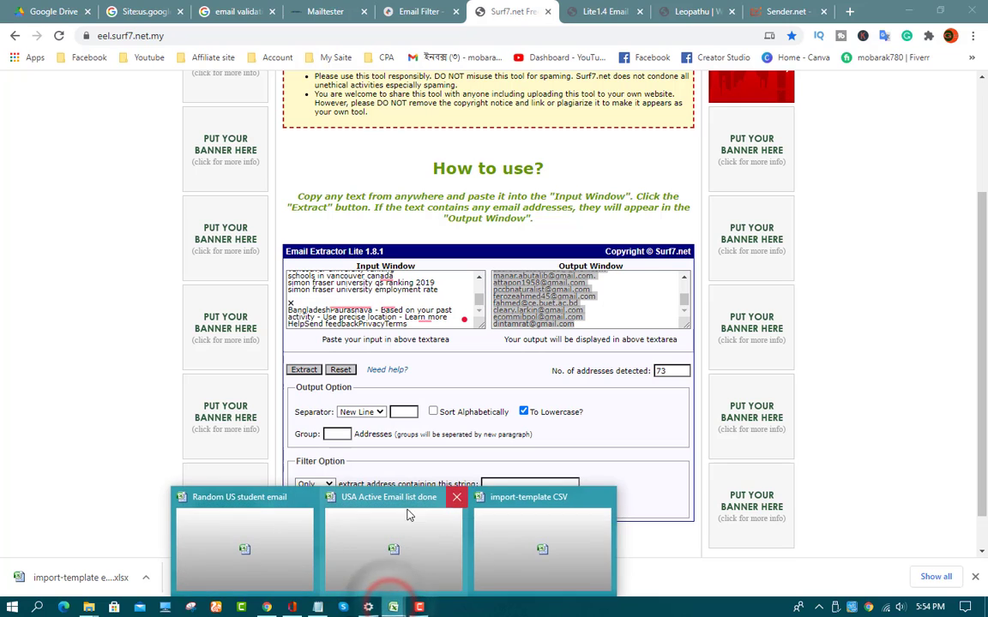
left_click(235, 529)
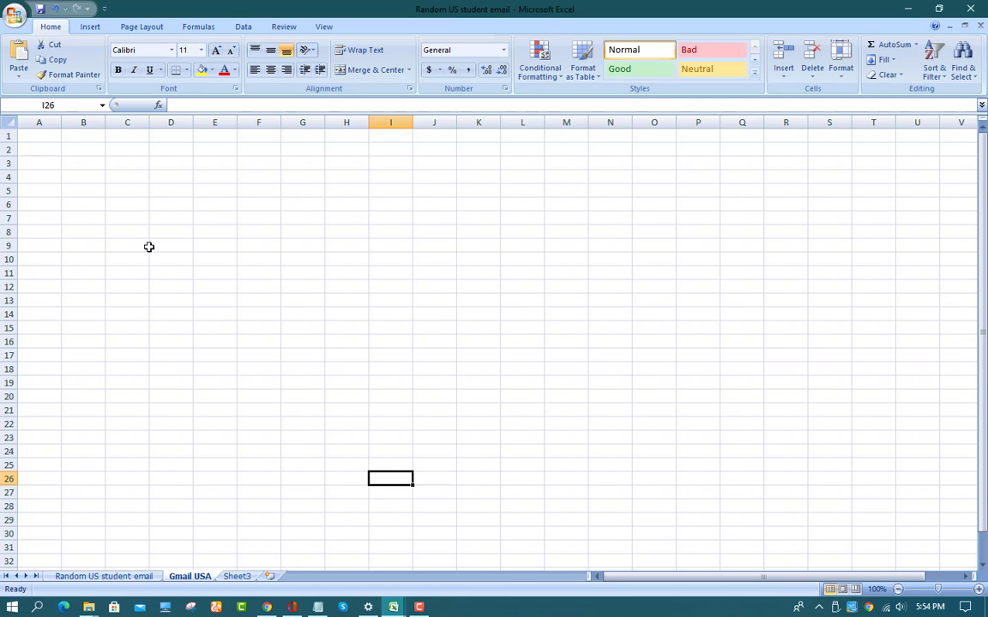
left_click(16, 17)
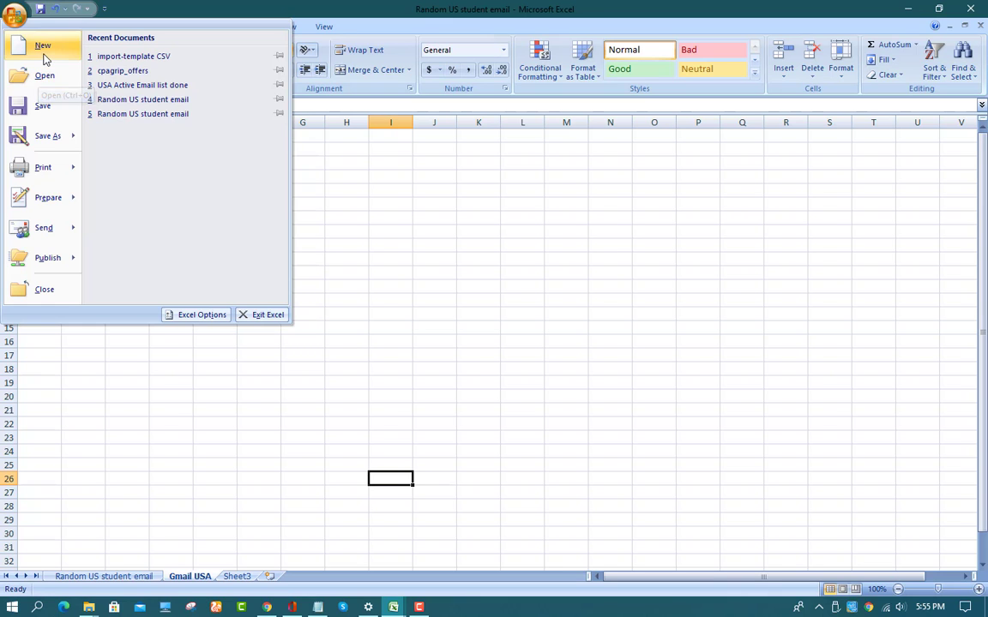
left_click(39, 45)
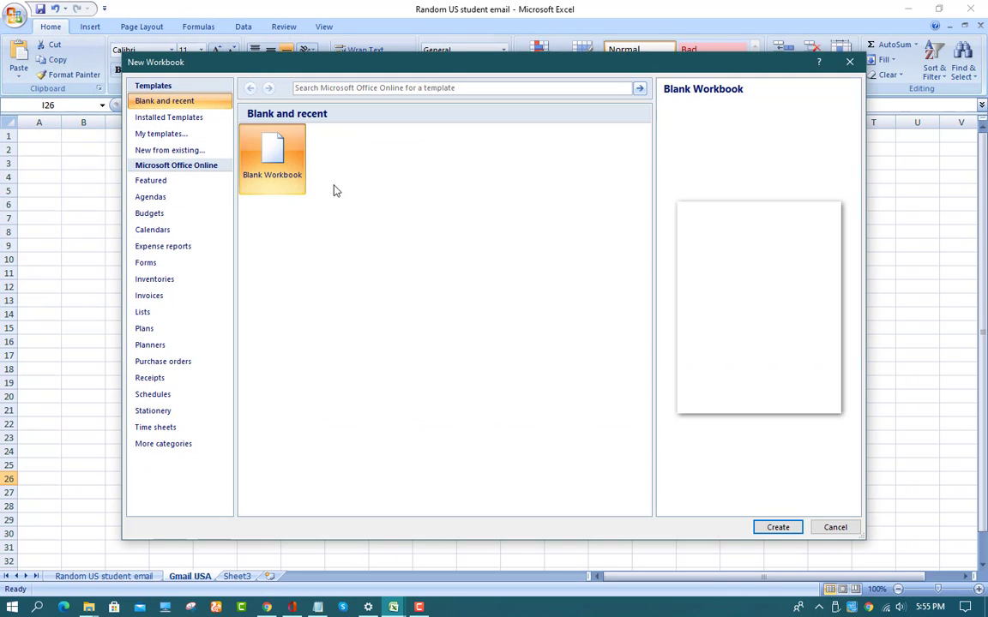
left_click(292, 168)
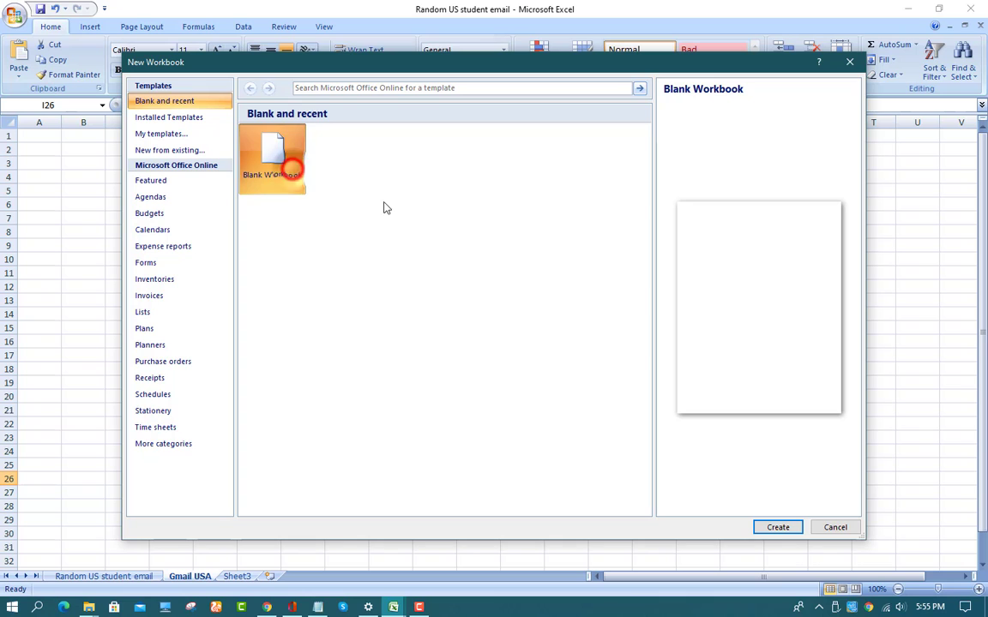
left_click(776, 527)
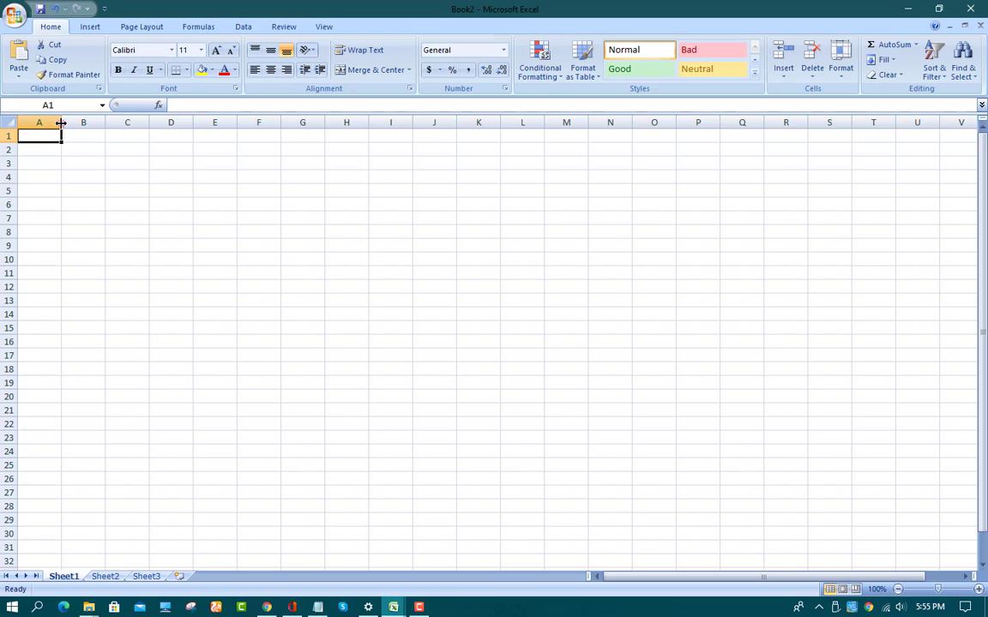
Step: Widen column A and paste the copied email addresses starting in cell A1, checking the list down to its end
left_click_drag(61, 122, 193, 123)
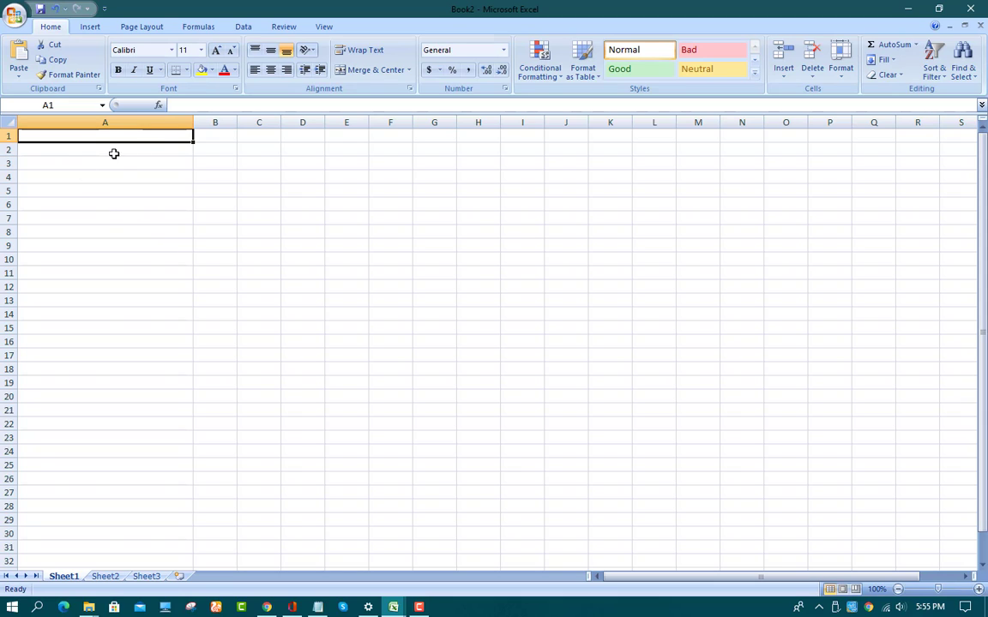
right_click(59, 135)
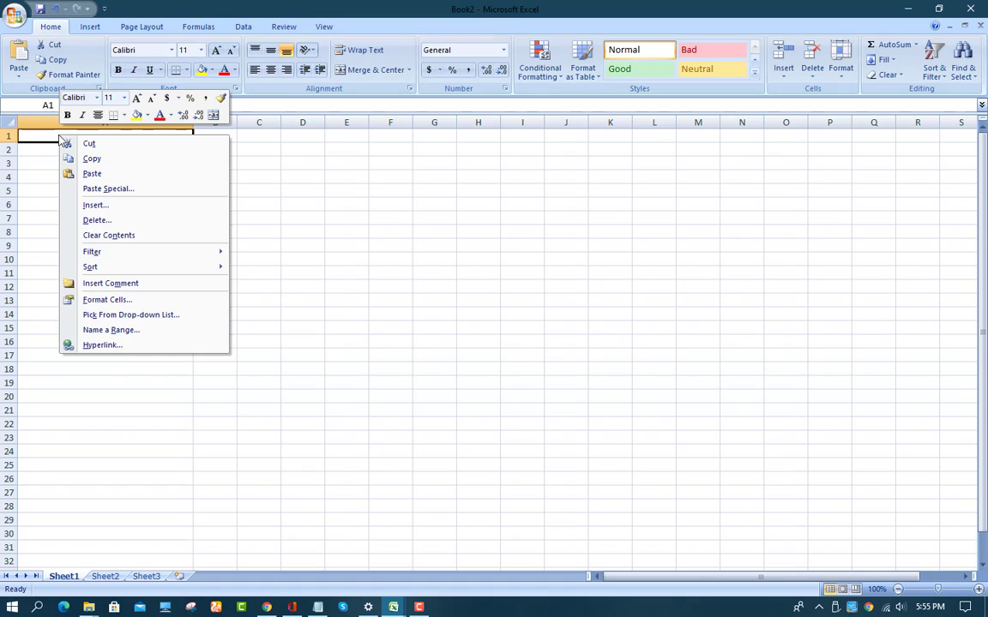
left_click(92, 173)
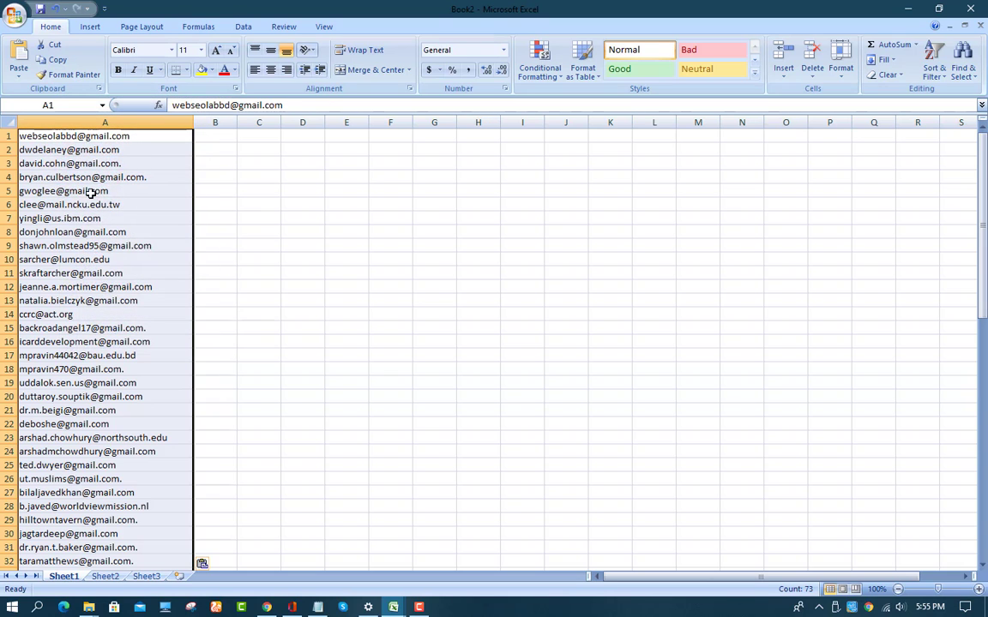
left_click(91, 192)
left_click_drag(100, 137, 84, 591)
left_click(111, 345)
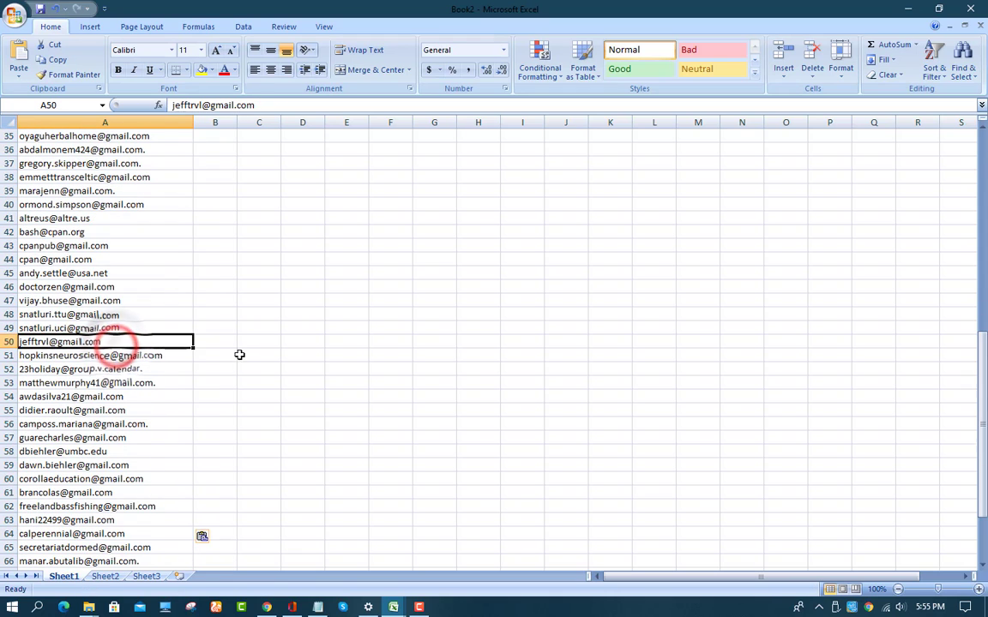
scroll(240, 354, "down", 7)
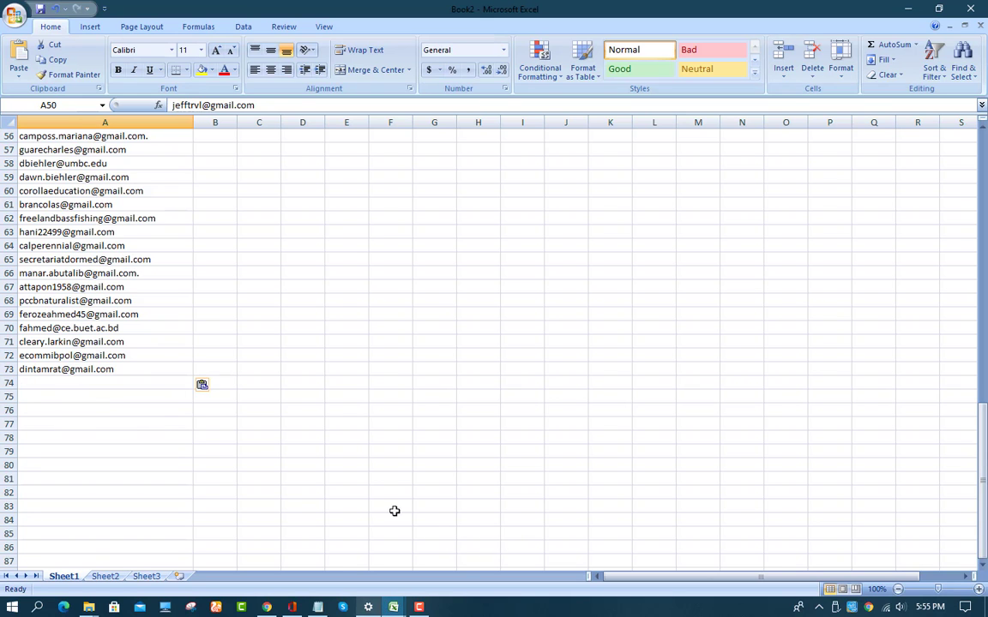
Step: Return to the Google search results in Chrome, open the second results page and select its text
left_click(908, 8)
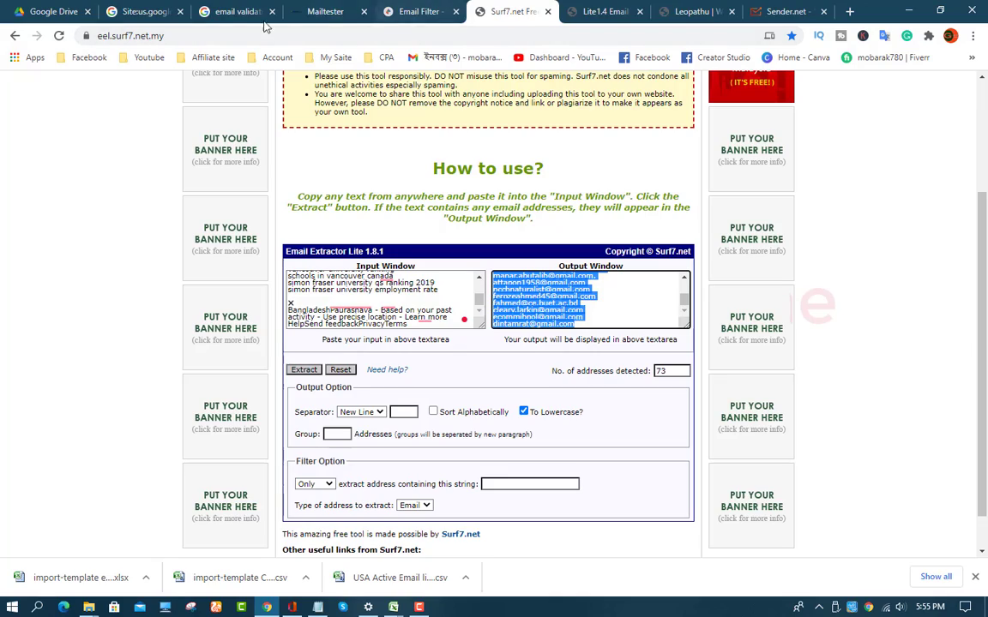
left_click(141, 11)
scroll(663, 316, "up", 2)
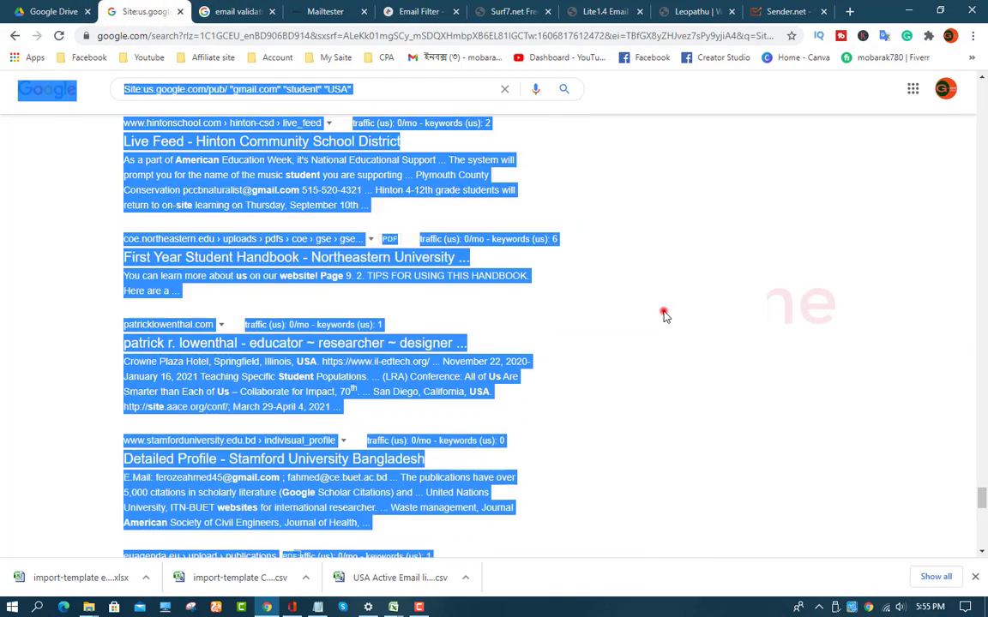
left_click(662, 311)
scroll(635, 412, "down", 8)
scroll(590, 531, "down", 1)
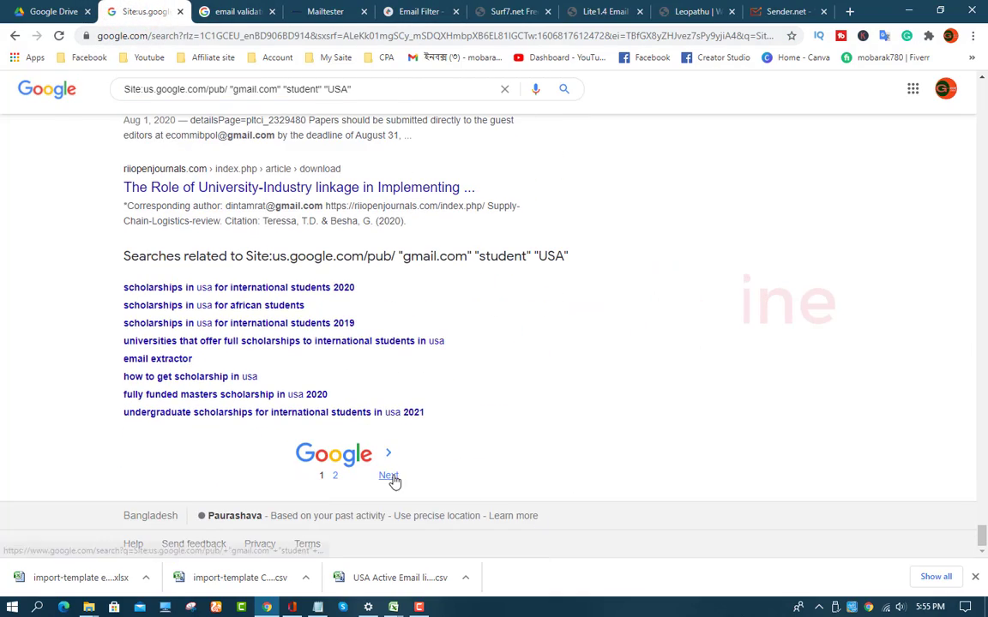
left_click(389, 478)
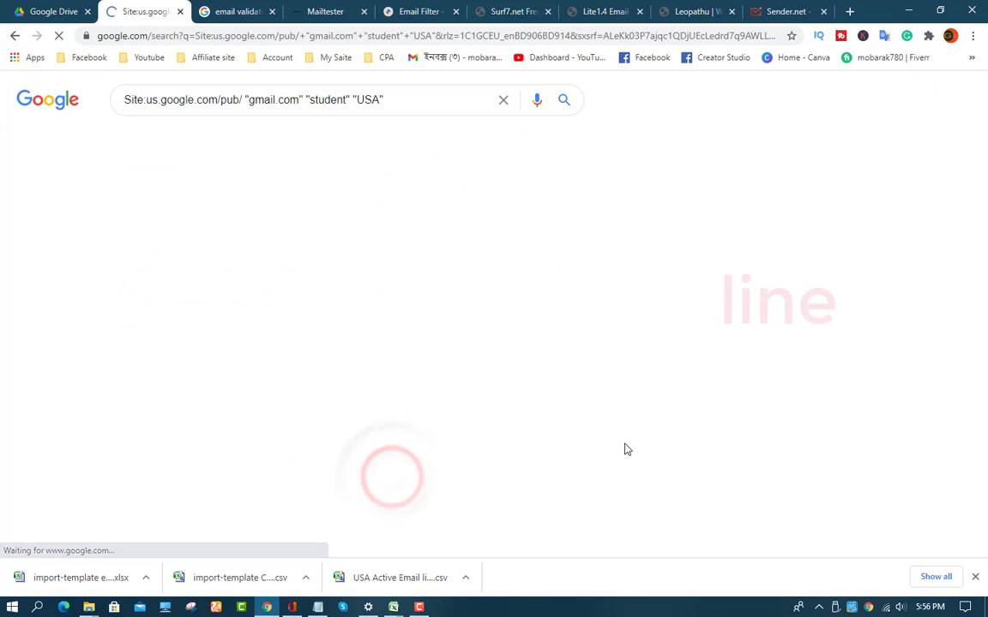
key("ctrl+a")
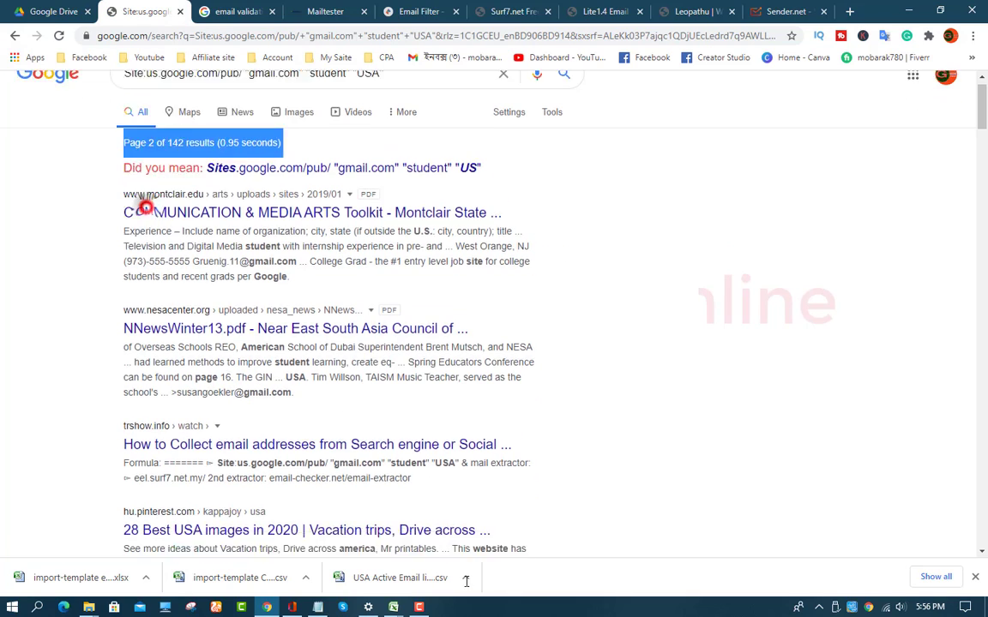
scroll(248, 221, "down", 5)
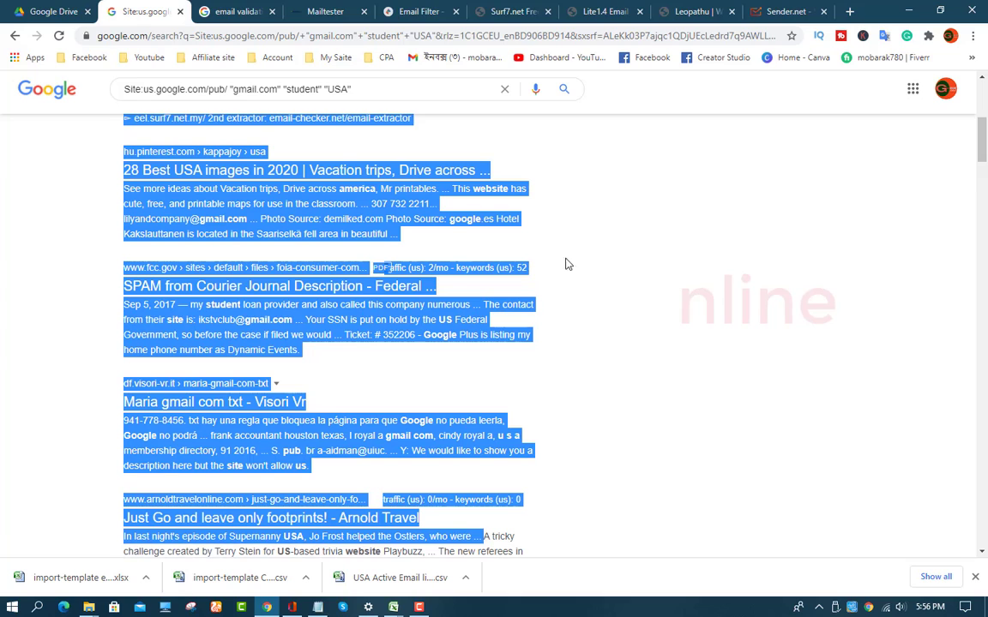
left_click(525, 12)
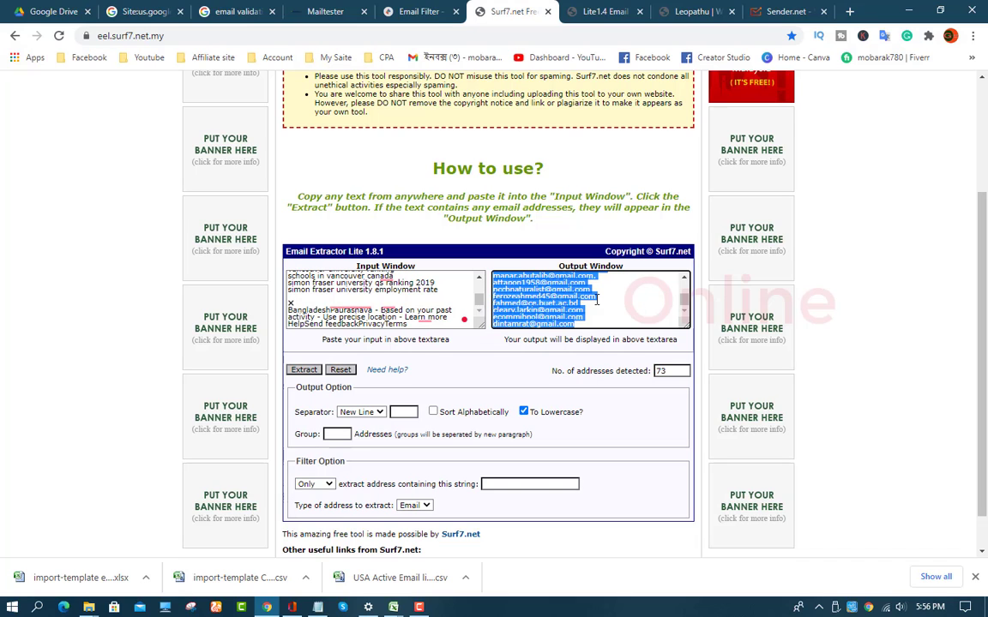
left_click(141, 11)
Step: Switch to the Book2 workbook in Excel and examine the collected addresses in column A, including the non-Gmail ones
mouse_move(393, 607)
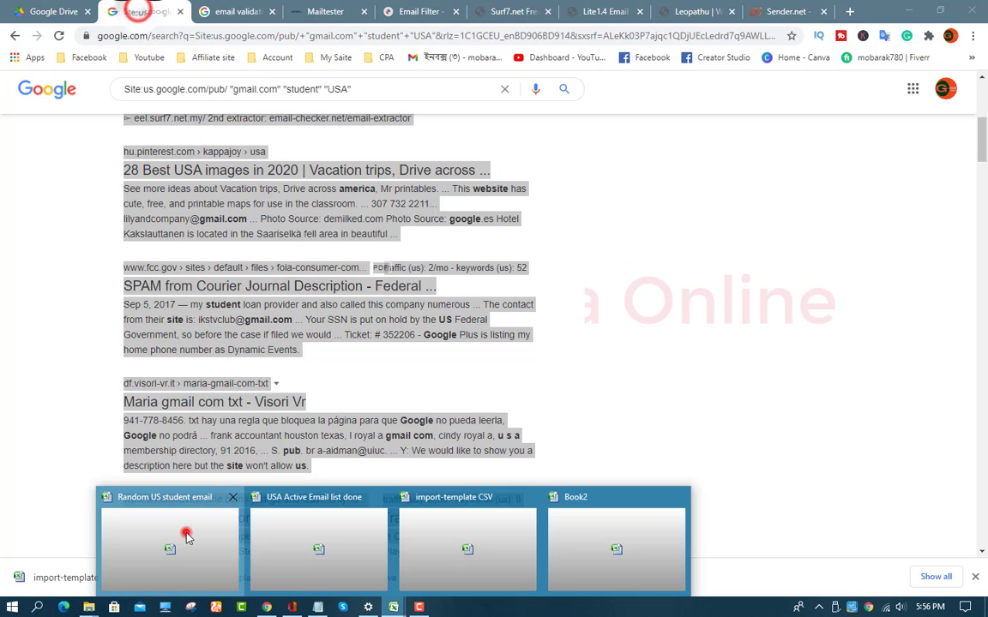
left_click(187, 536)
scroll(82, 437, "up", 8)
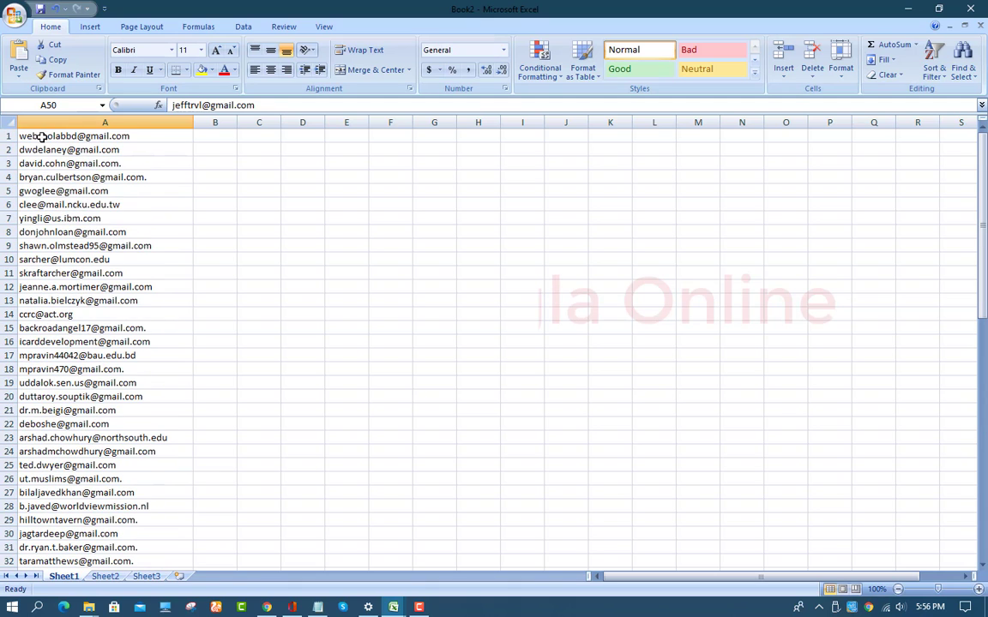
left_click_drag(38, 136, 75, 495)
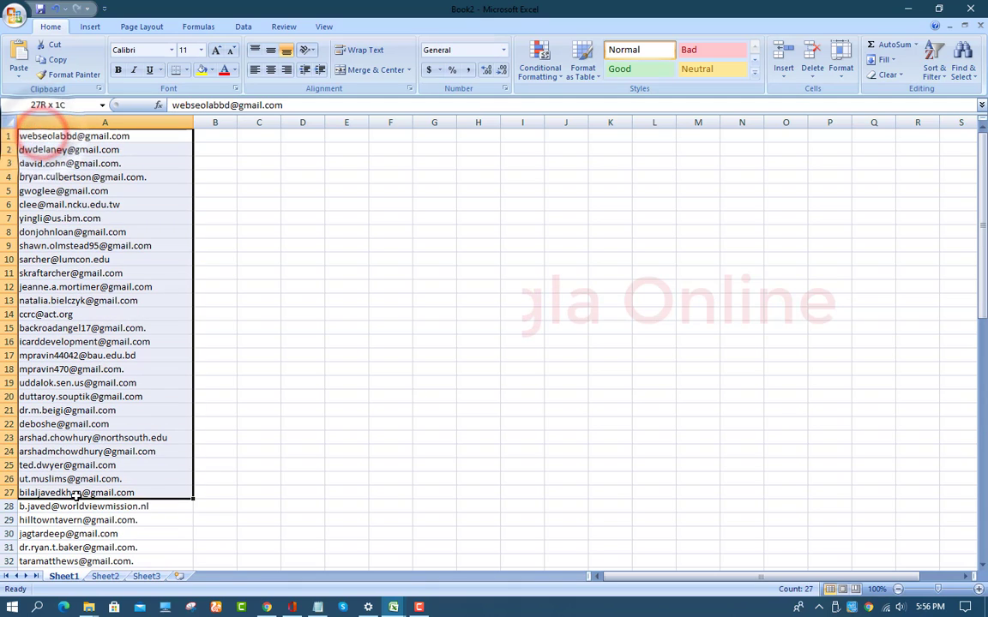
left_click(259, 314)
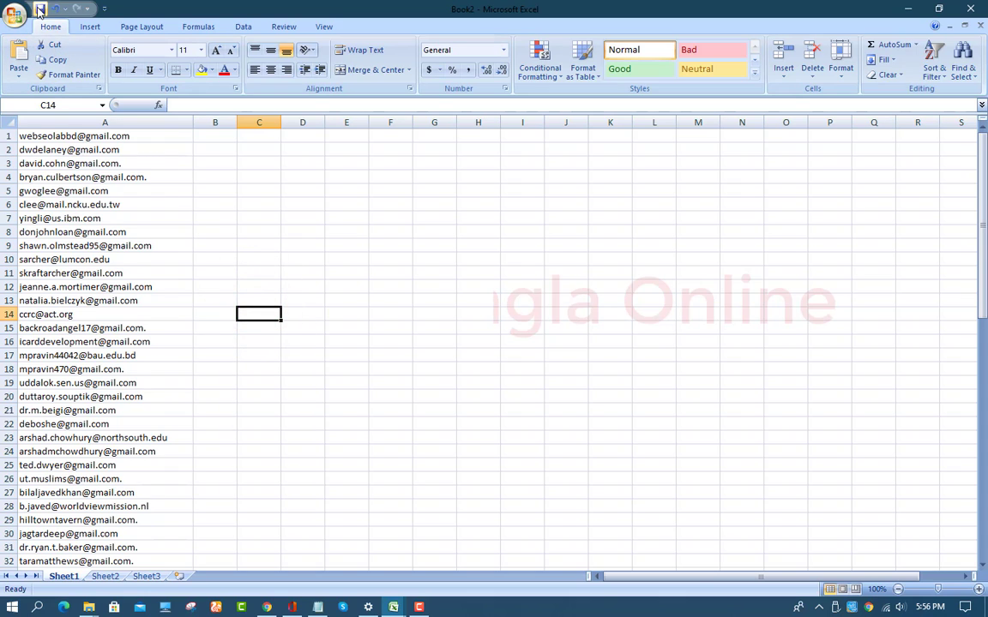
left_click_drag(37, 135, 74, 561)
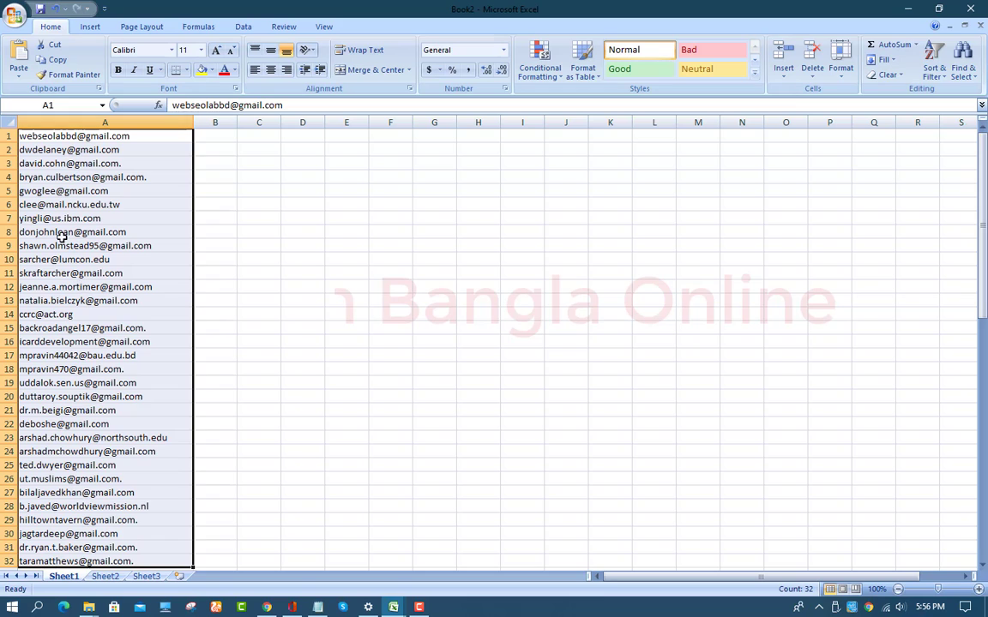
left_click(65, 204)
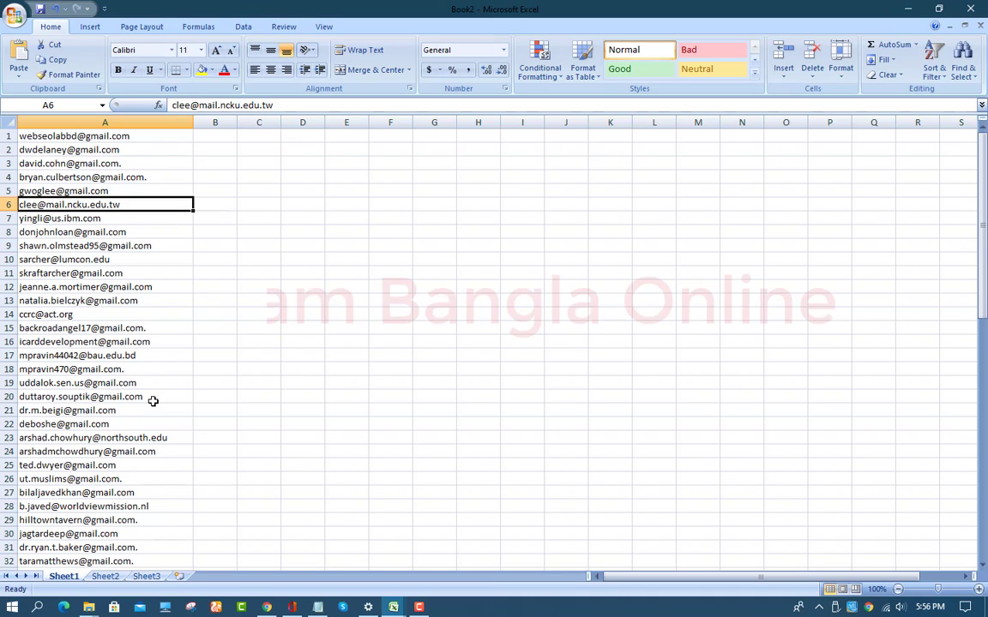
scroll(86, 399, "down", 1)
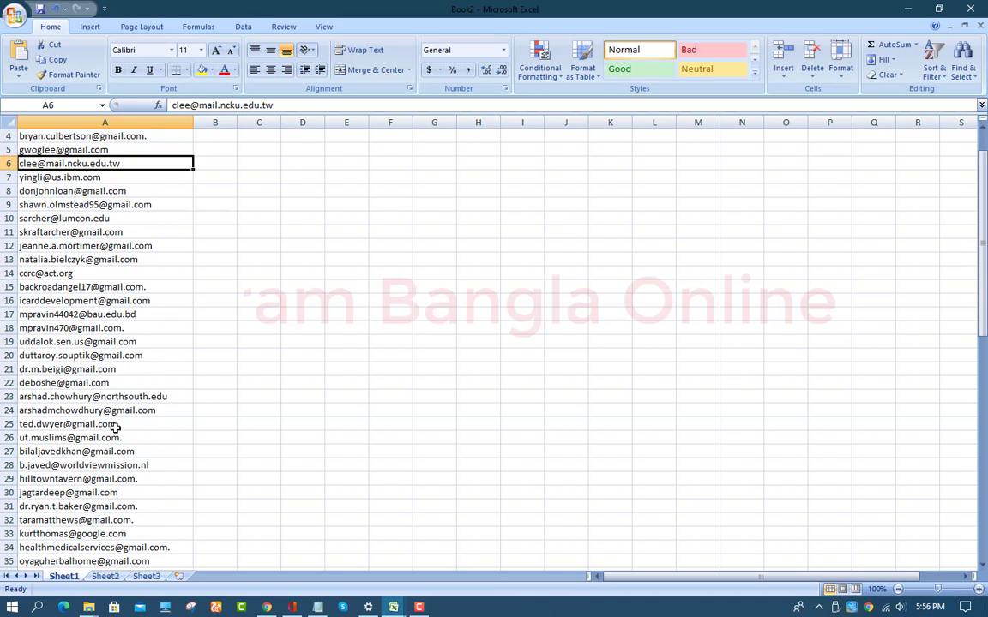
left_click(115, 396)
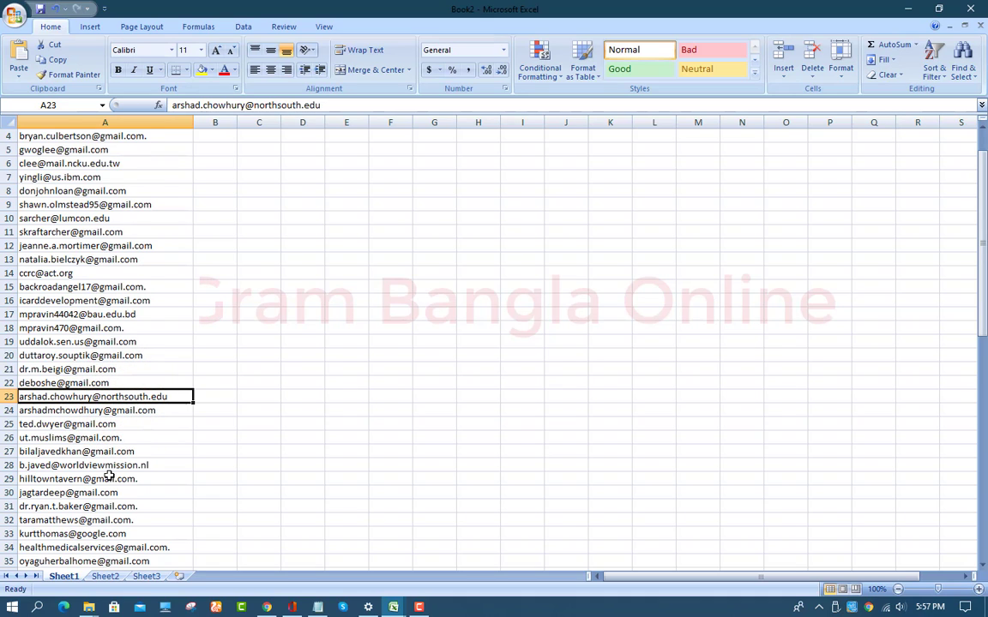
scroll(99, 427, "down", 2)
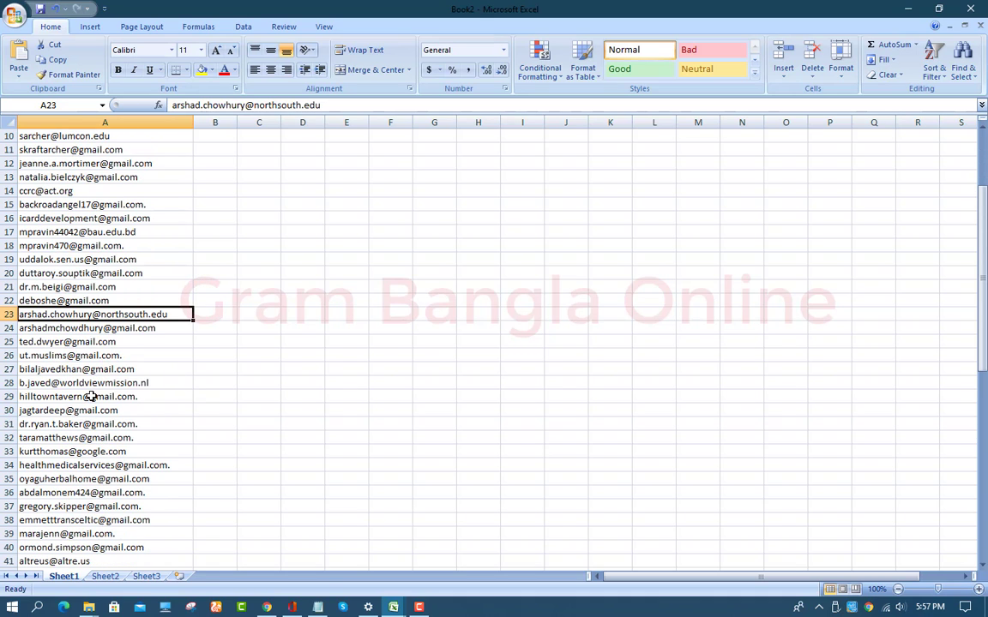
scroll(93, 390, "up", 3)
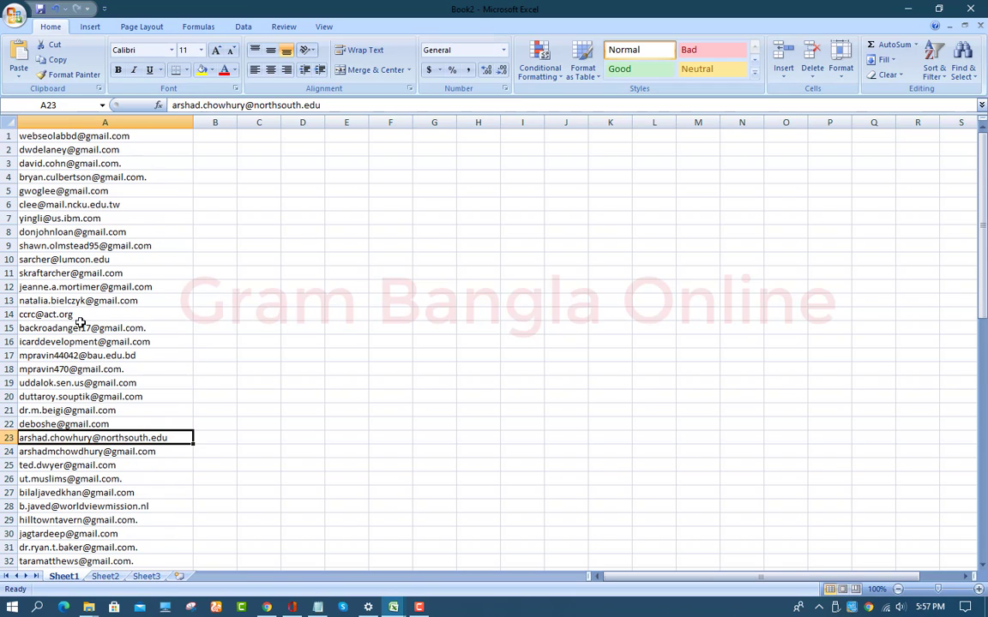
Step: Select the full list of email addresses in column A, from A1 to A73, and copy it
left_click_drag(40, 136, 62, 341)
key("ctrl+shift+Down")
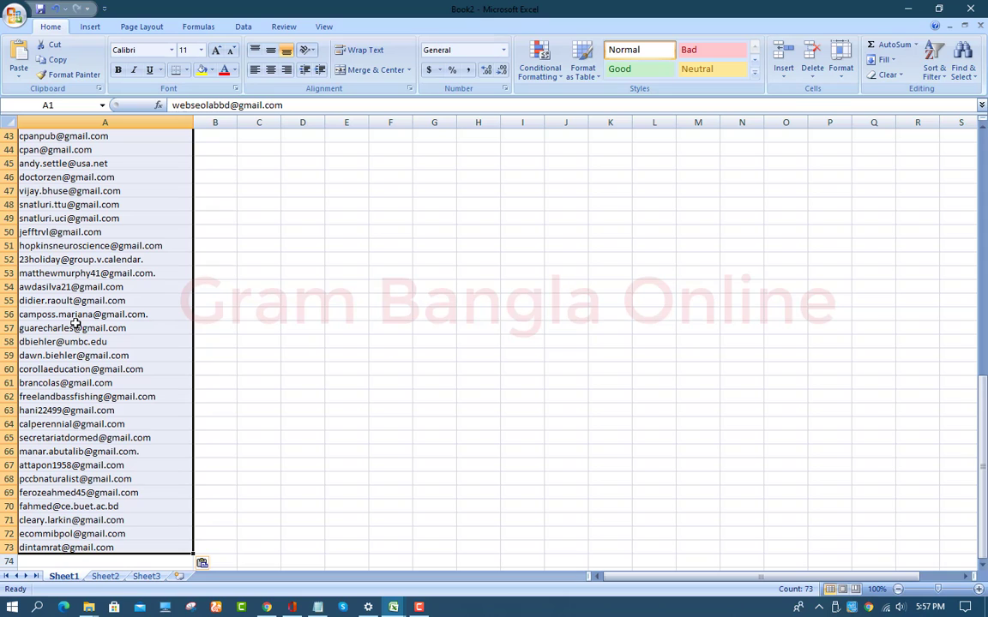
scroll(75, 322, "up", 5)
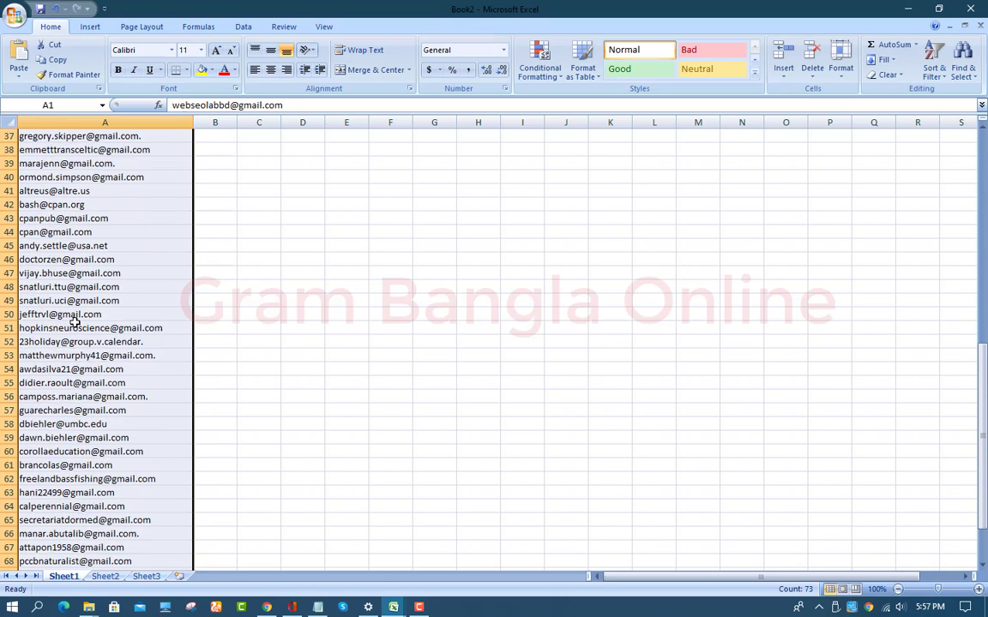
scroll(74, 321, "up", 9)
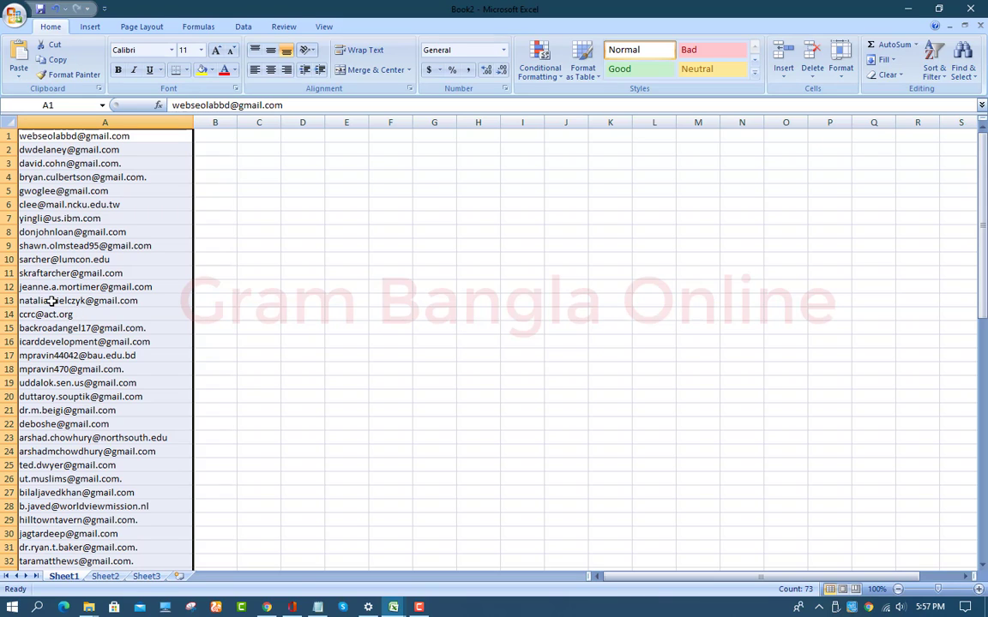
right_click(47, 273)
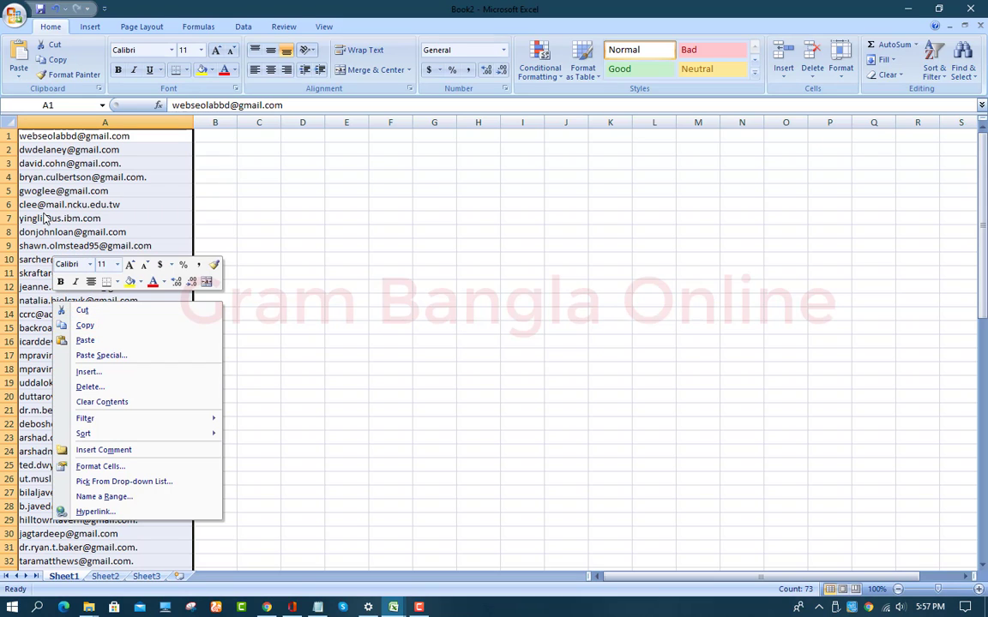
right_click(39, 185)
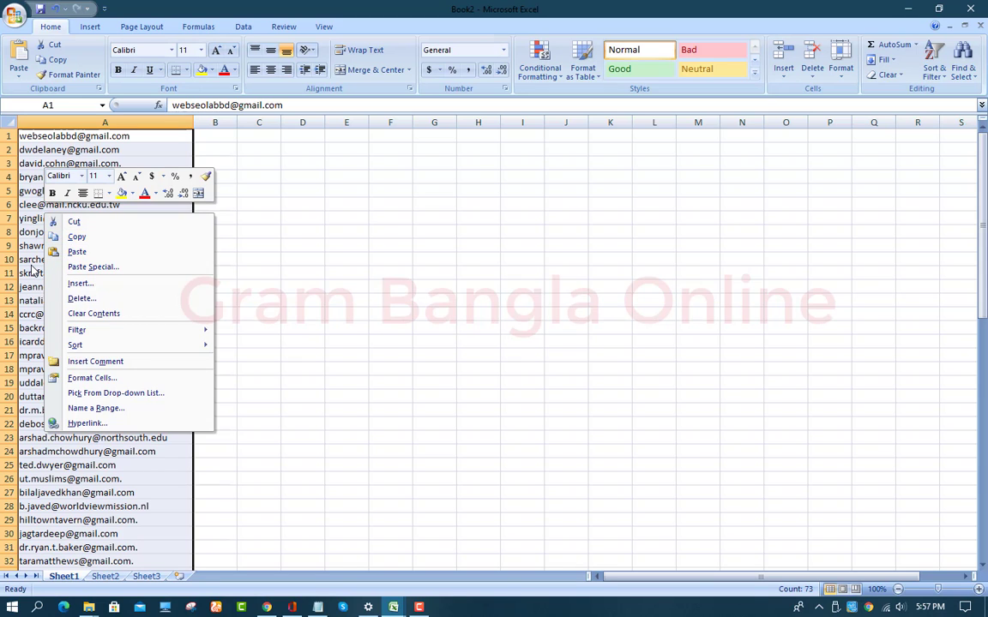
key("ctrl+v")
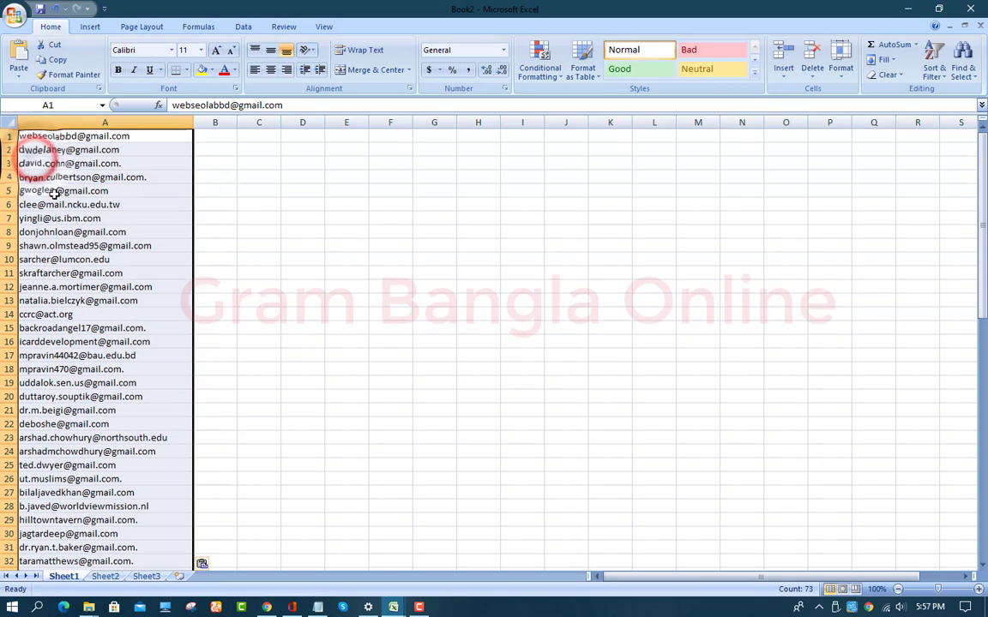
right_click(63, 248)
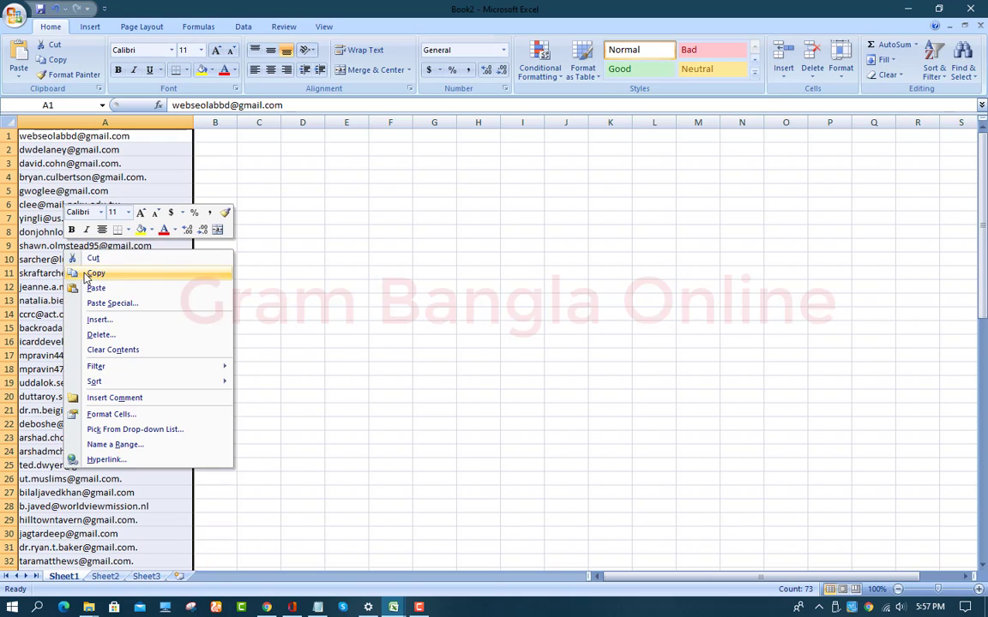
left_click(90, 273)
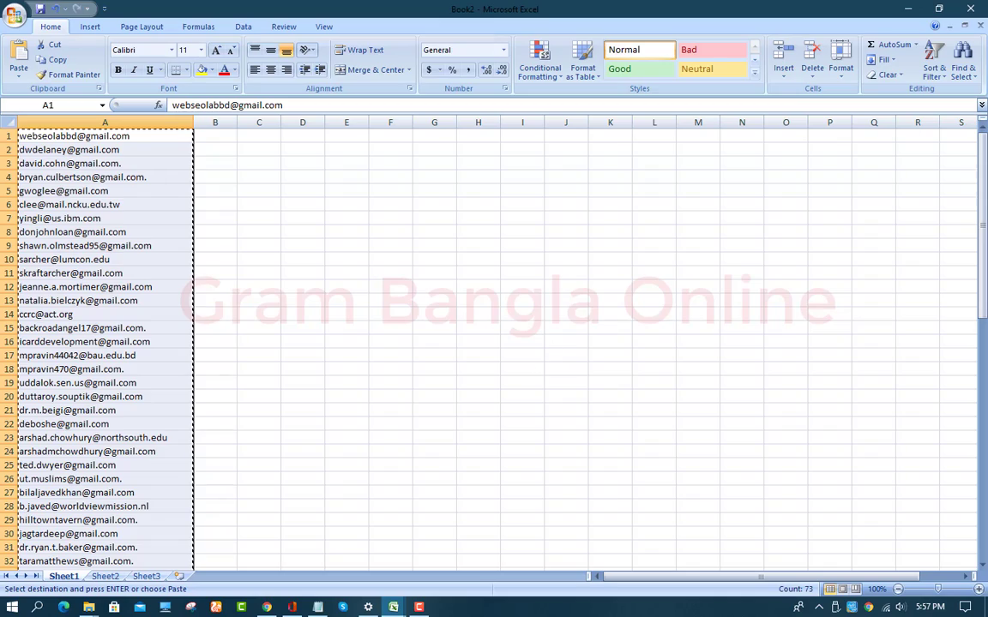
Step: Switch to the Leopathu website in Chrome and look over its home page and site name
left_click(908, 8)
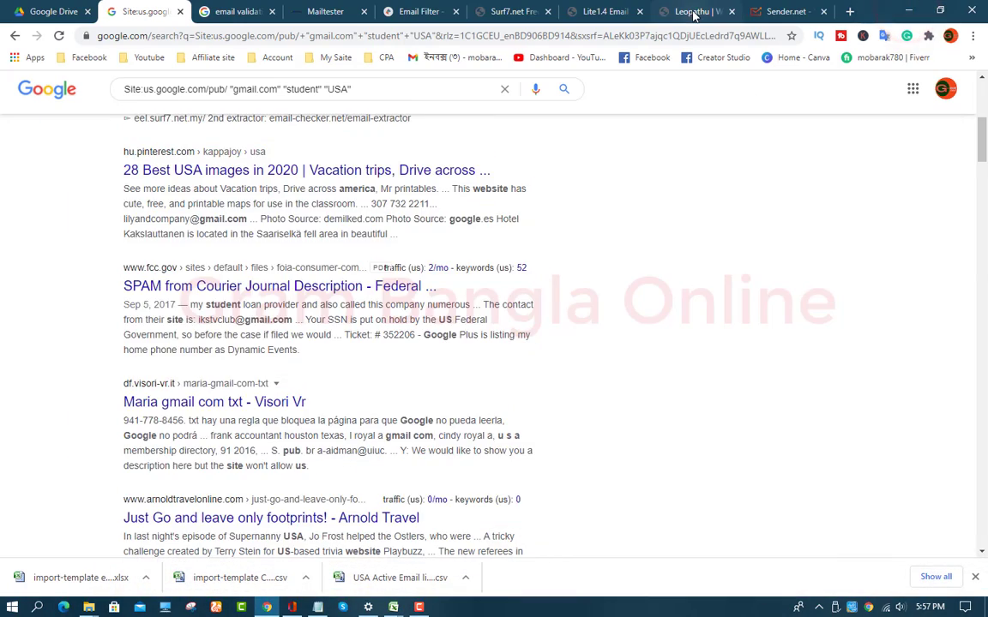
left_click(694, 12)
scroll(430, 481, "down", 5)
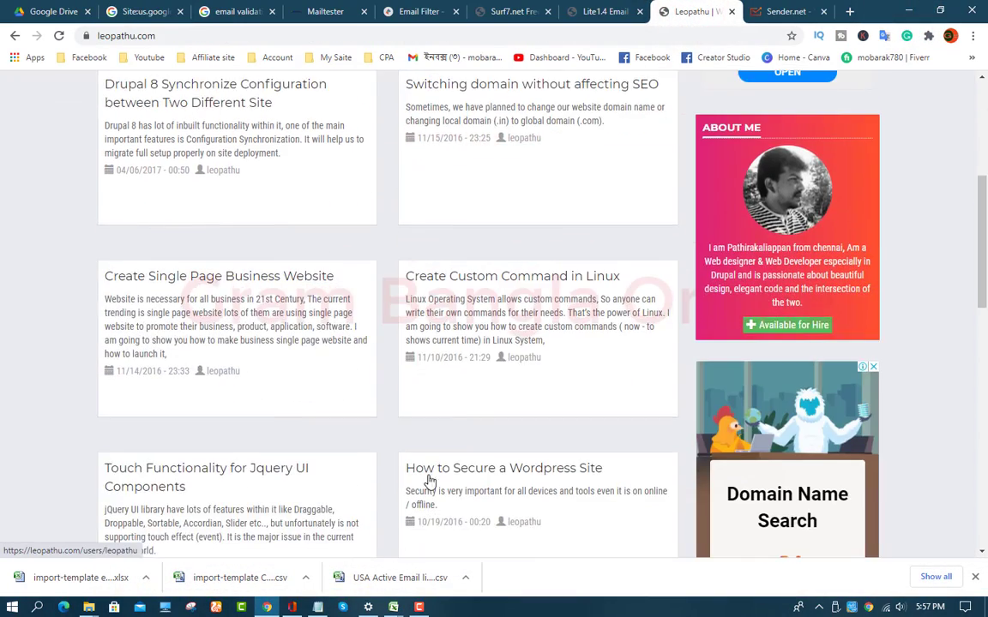
scroll(430, 482, "down", 5)
left_click(253, 110)
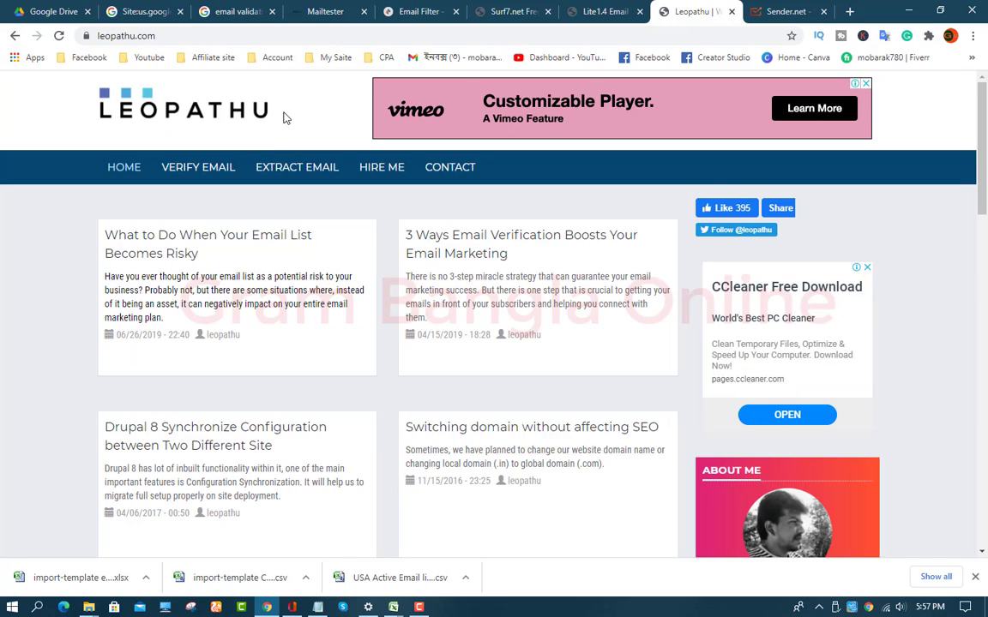
double_click(286, 117)
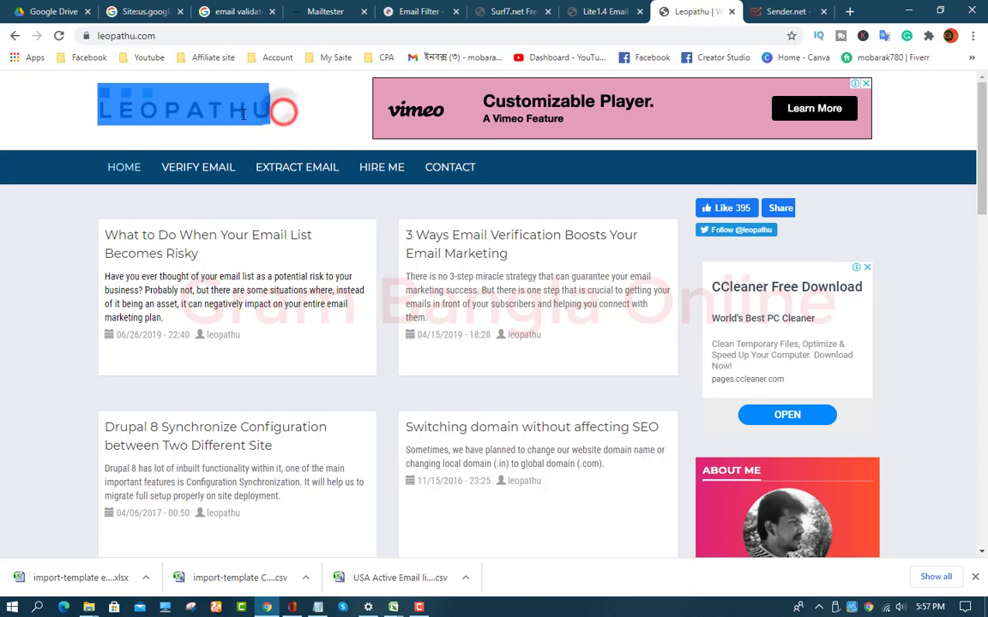
left_click(288, 113)
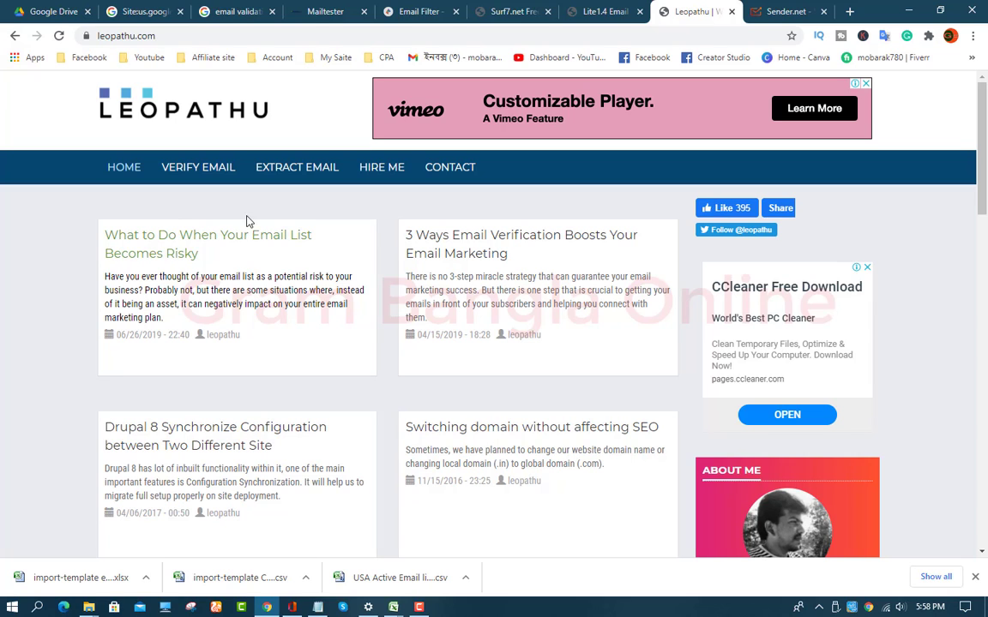
scroll(244, 257, "down", 3)
scroll(251, 254, "up", 2)
scroll(252, 254, "up", 1)
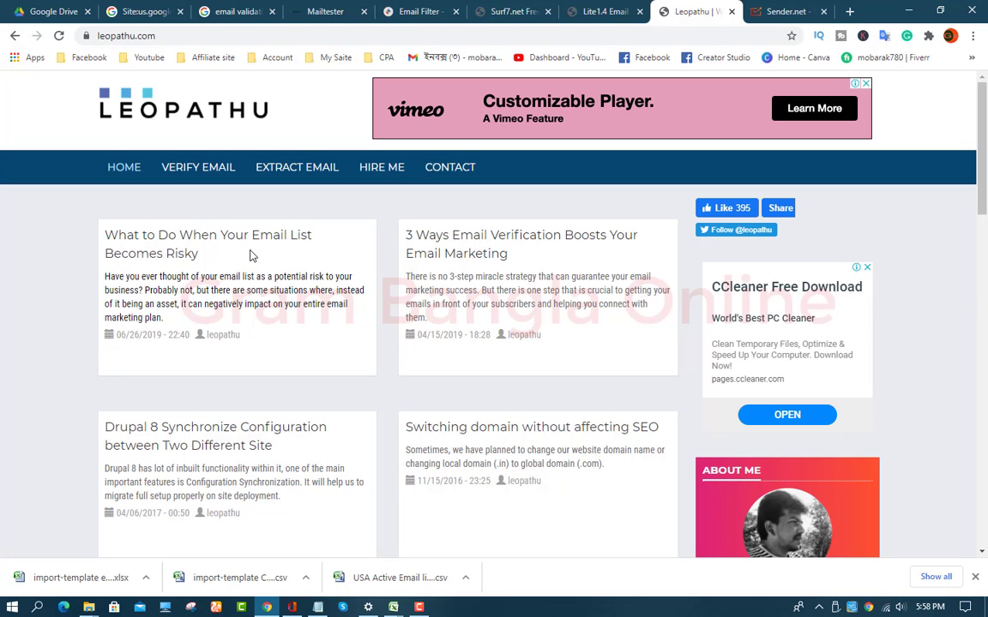
scroll(268, 290, "down", 2)
scroll(271, 282, "up", 2)
Step: Open Leopathu's Verify Email page and read which file formats its upload form accepts
left_click(197, 175)
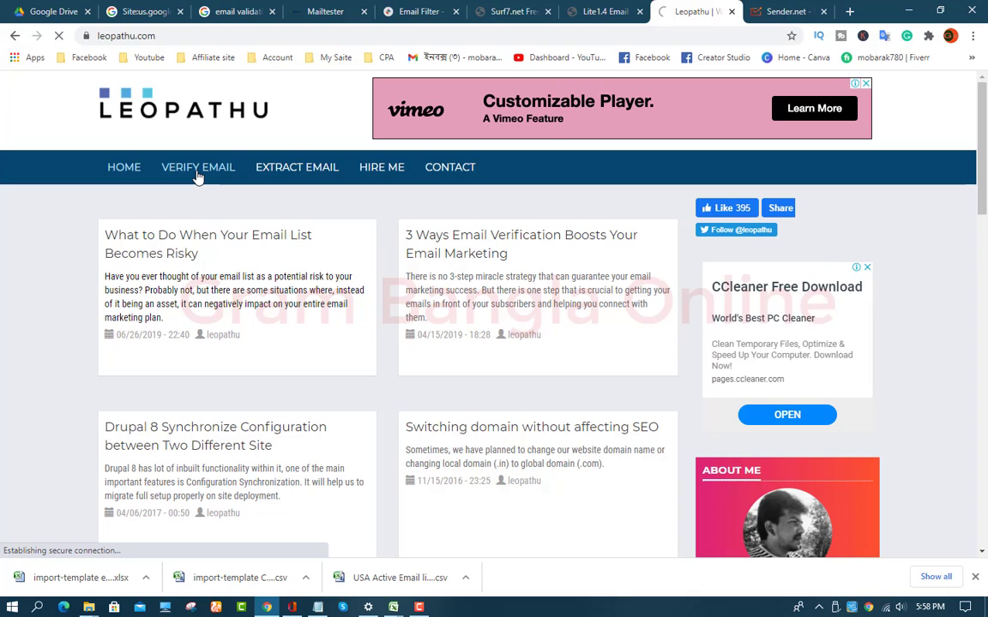
scroll(475, 364, "down", 5)
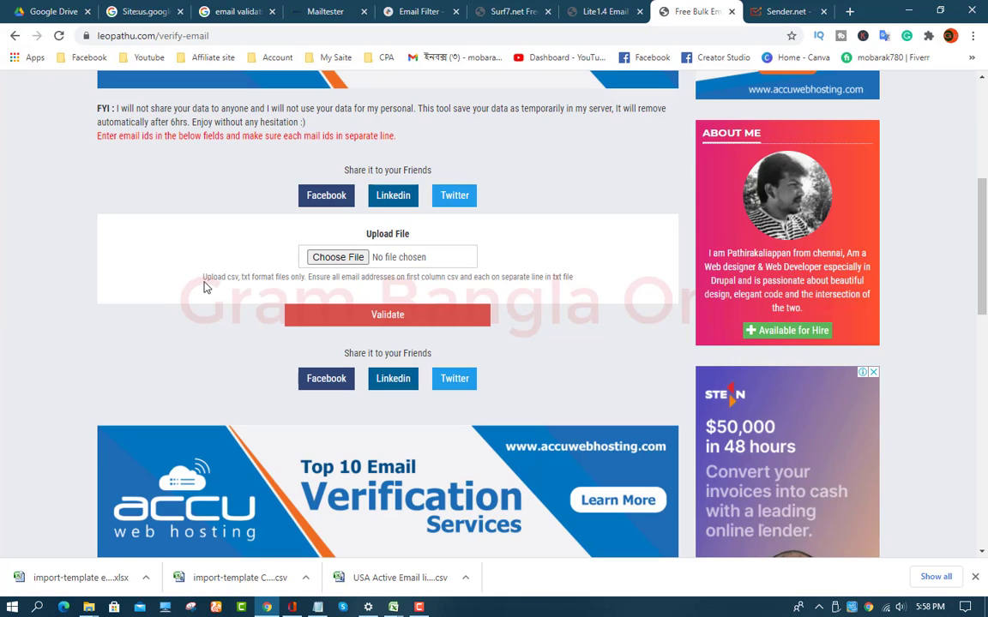
left_click_drag(203, 283, 232, 279)
left_click_drag(242, 277, 286, 287)
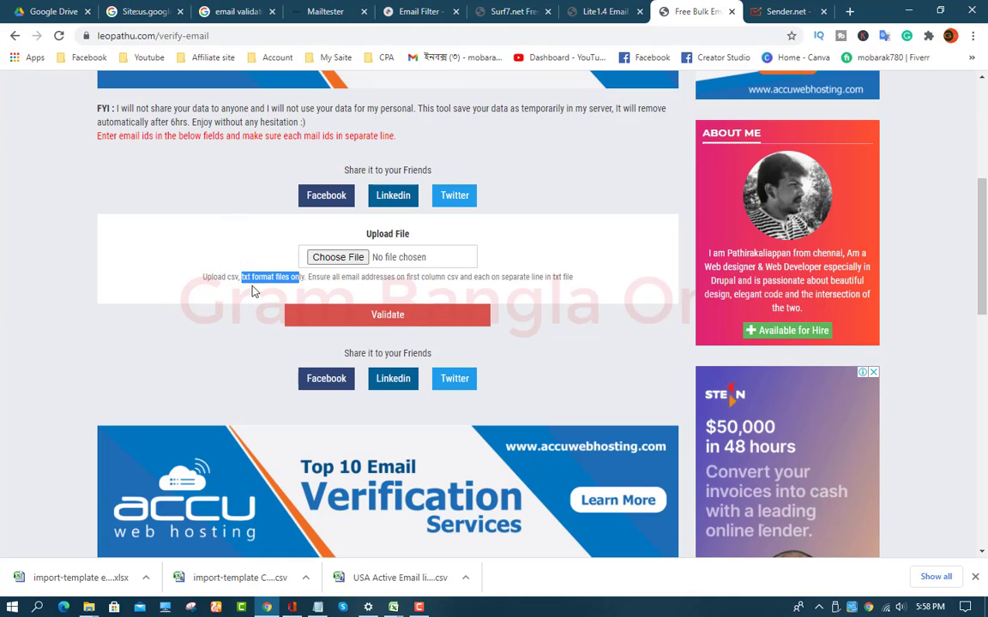
left_click_drag(203, 283, 294, 297)
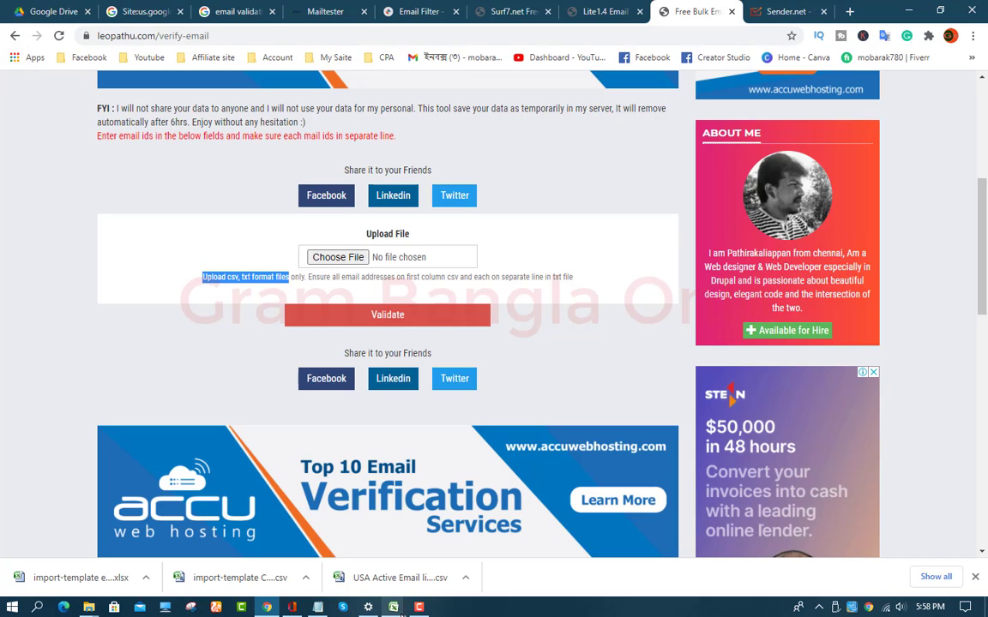
Step: Return to the Book2 workbook in Excel and start saving it in the CPA folder as CSV (Comma delimited)
mouse_move(396, 610)
left_click(576, 551)
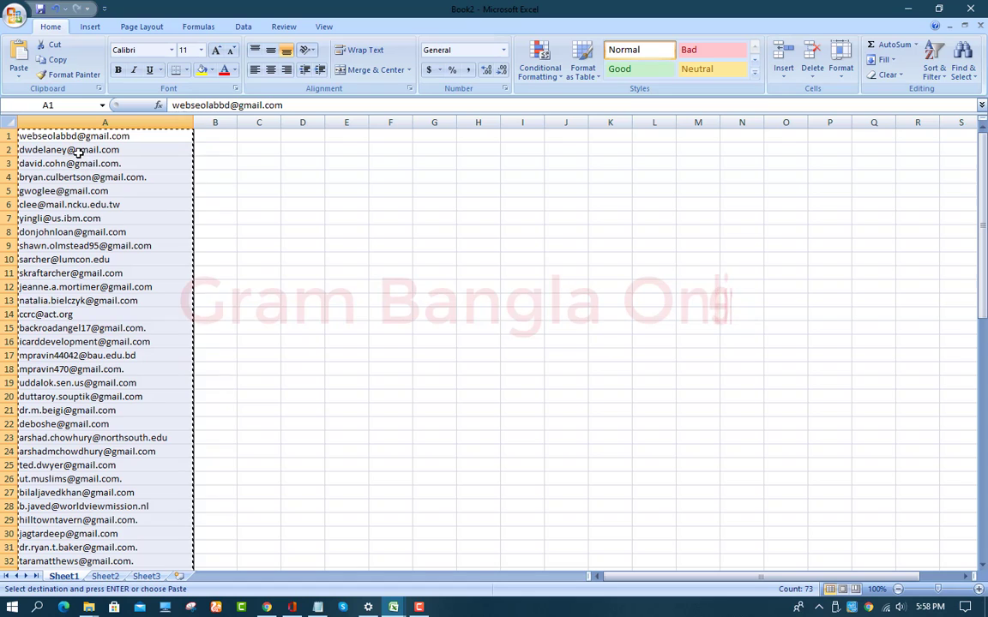
left_click(77, 150)
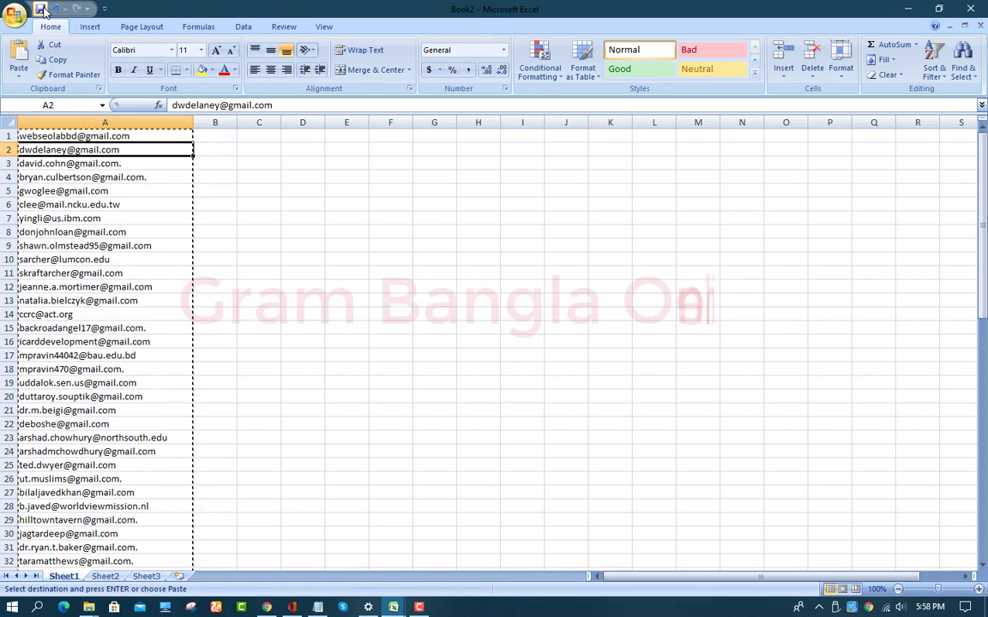
left_click(40, 9)
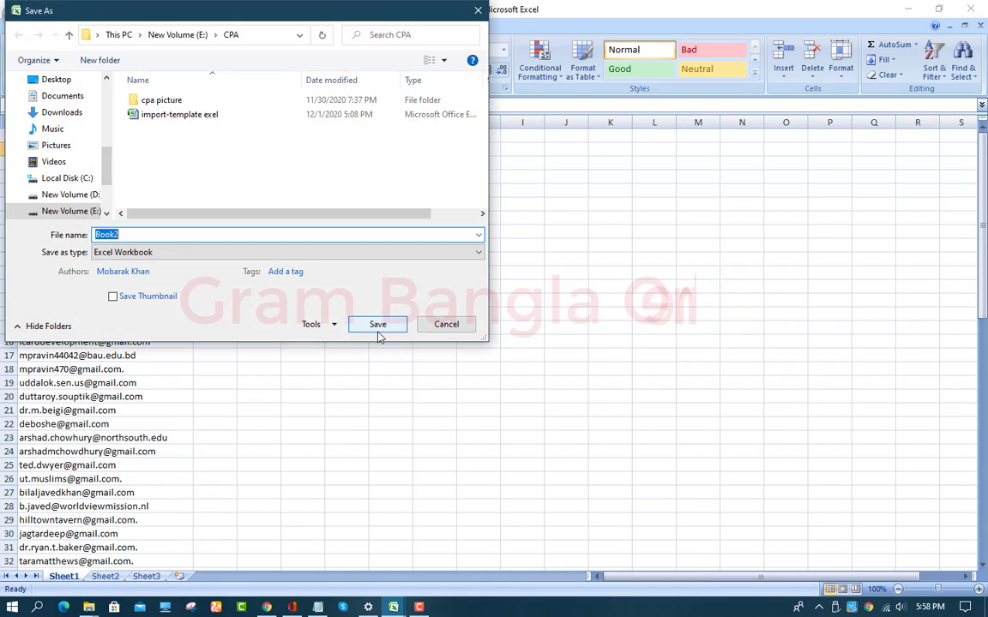
left_click(199, 253)
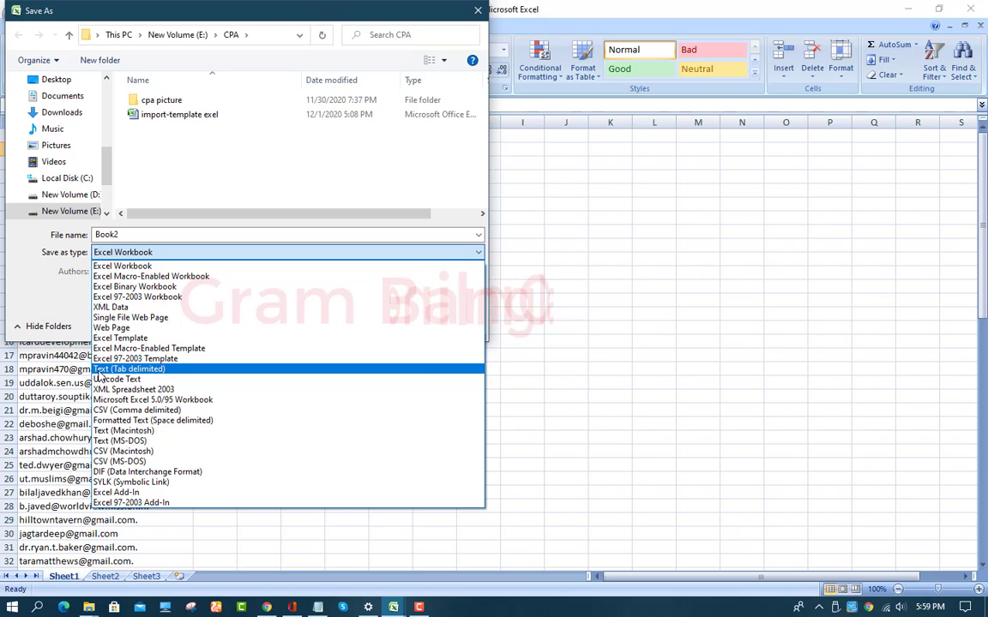
left_click(124, 412)
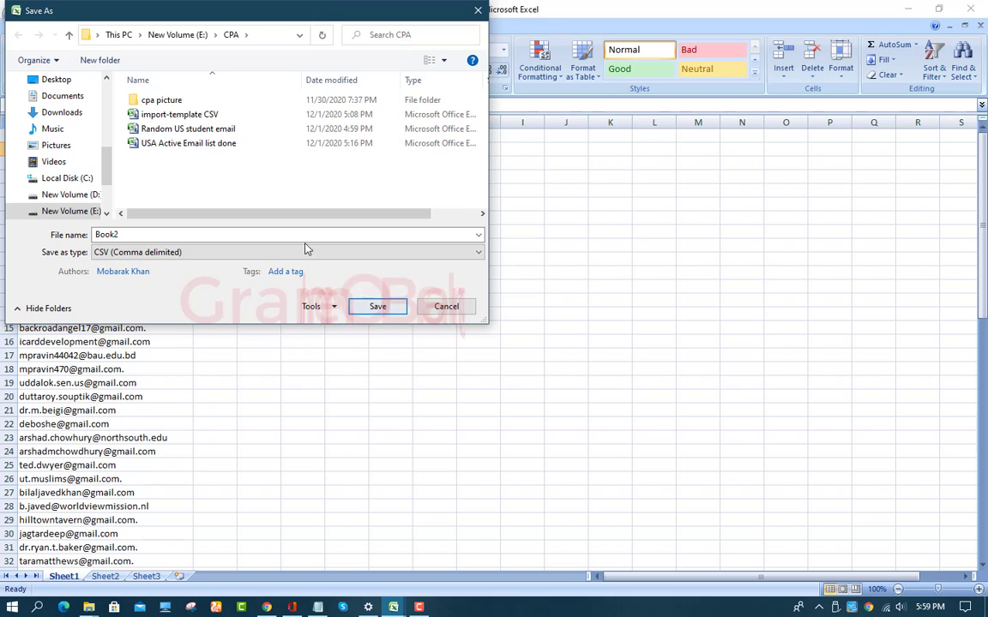
Step: Name the CSV file "usa s gmail" and save only the active sheet
double_click(264, 234)
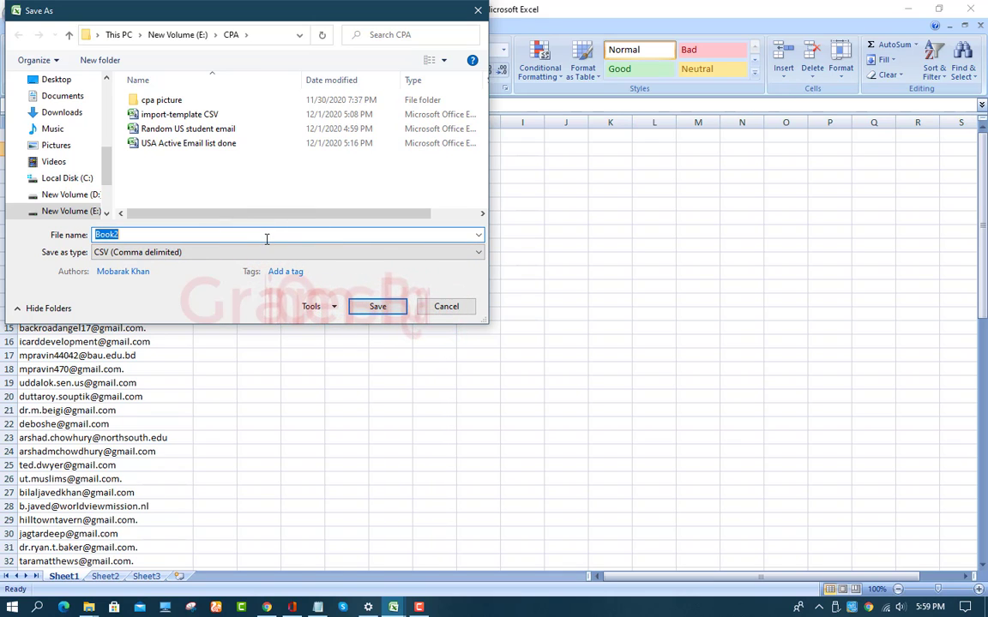
type("usa ")
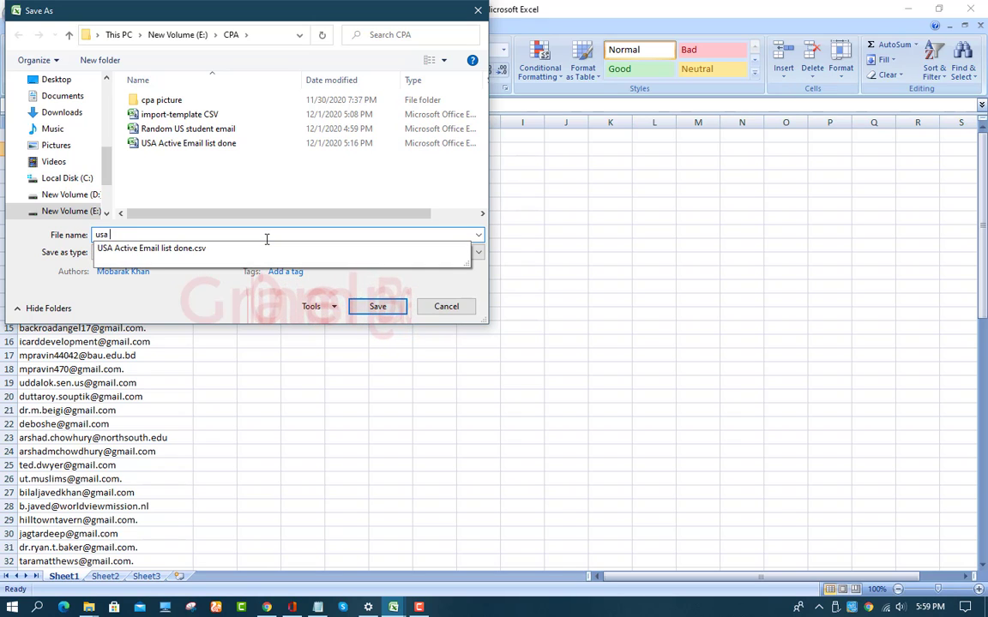
type("s")
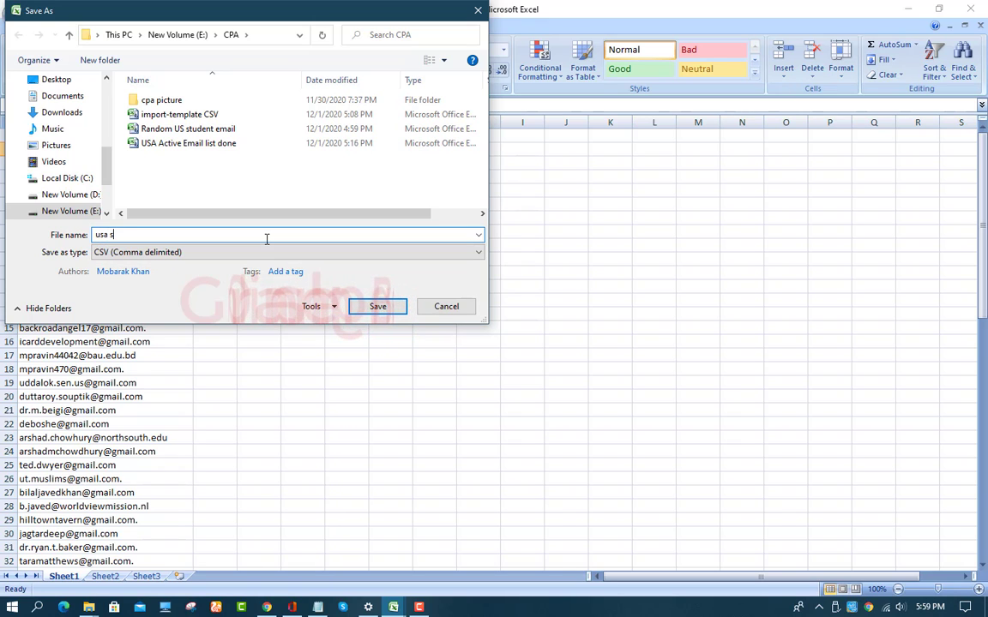
type(" gmail")
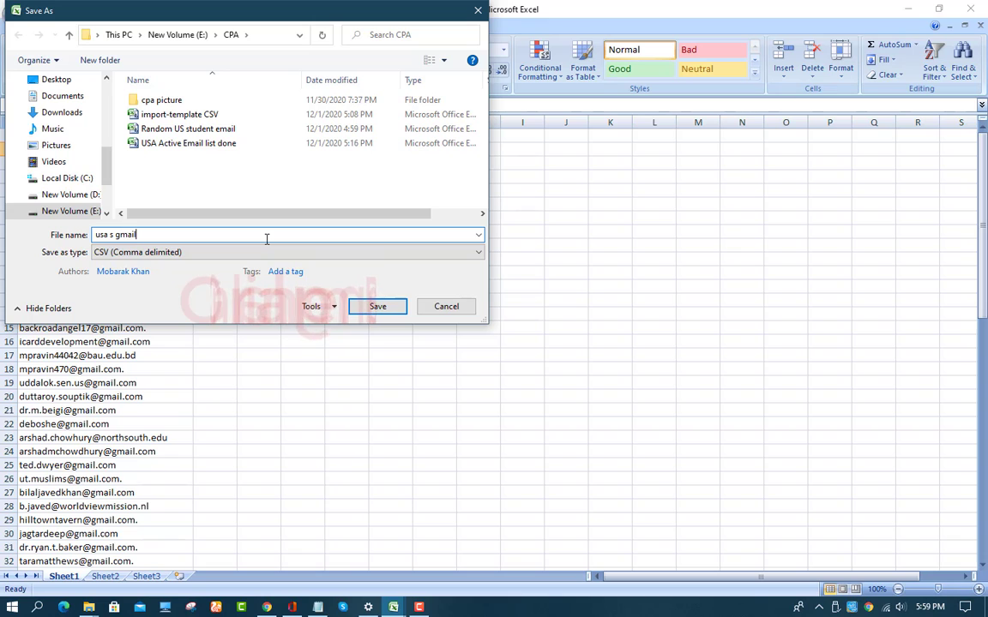
left_click(376, 311)
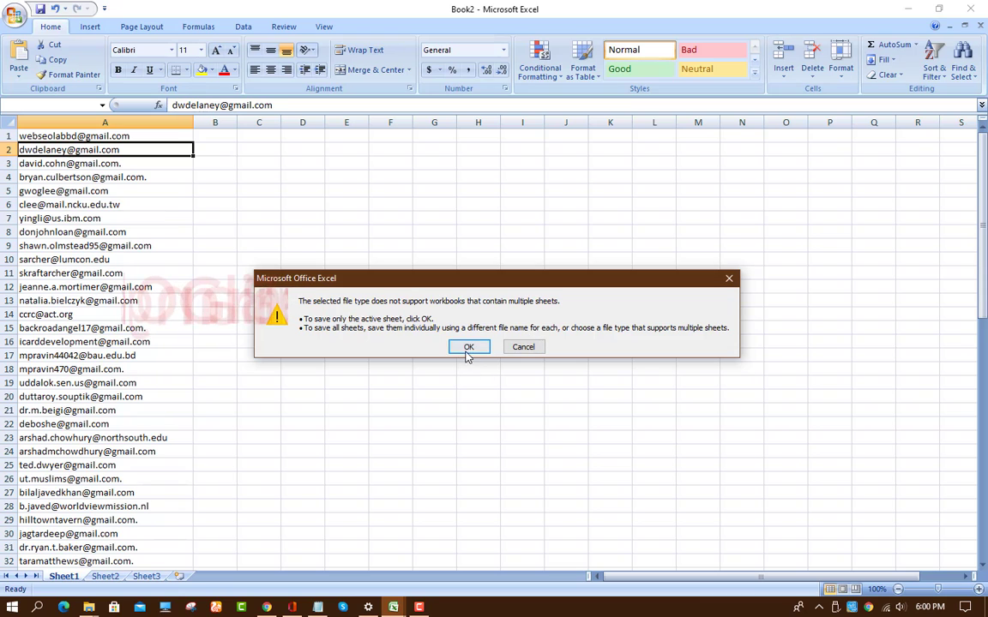
left_click(468, 348)
left_click(449, 348)
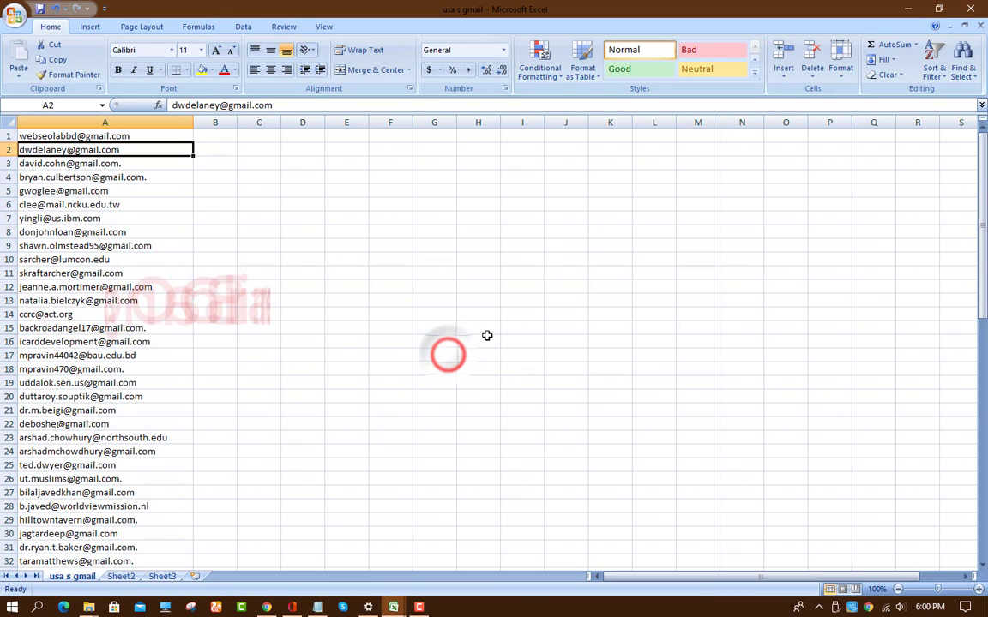
Step: Return to the Verify Email page in Chrome, choose the file usa s gmail.csv and start its validation
left_click(908, 9)
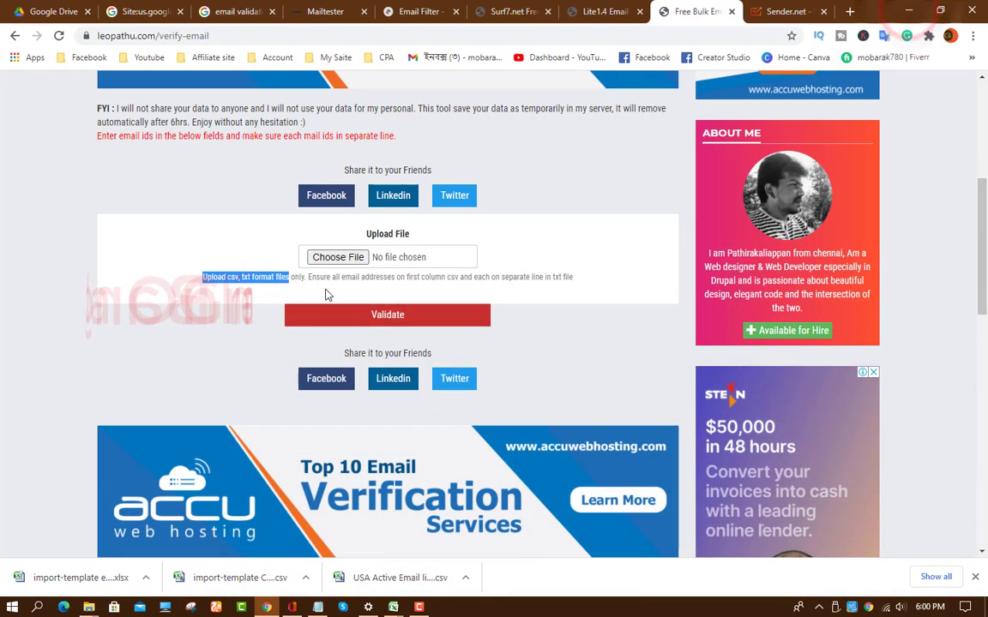
left_click(333, 259)
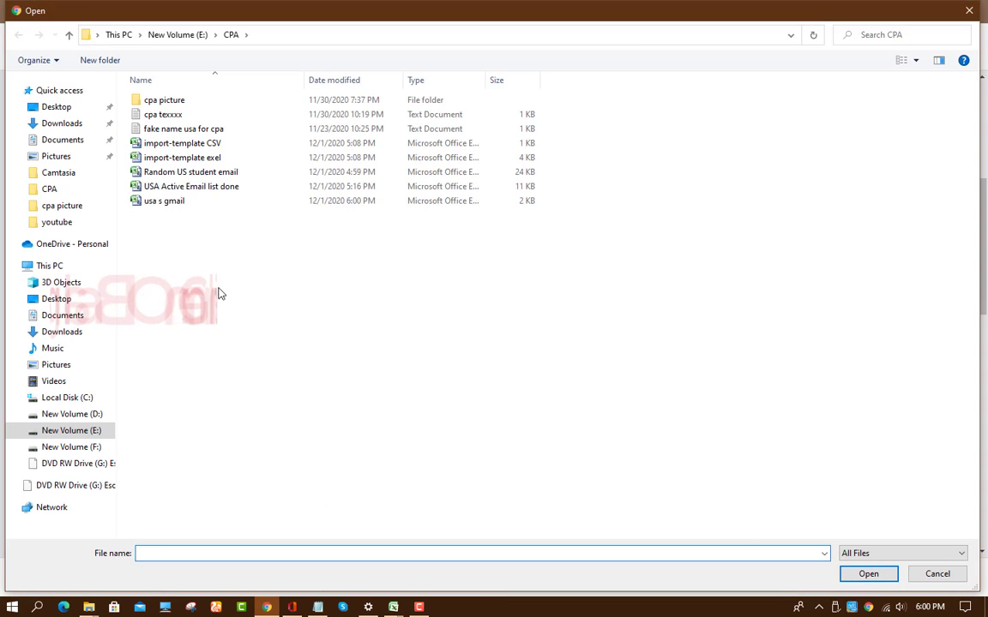
left_click(176, 208)
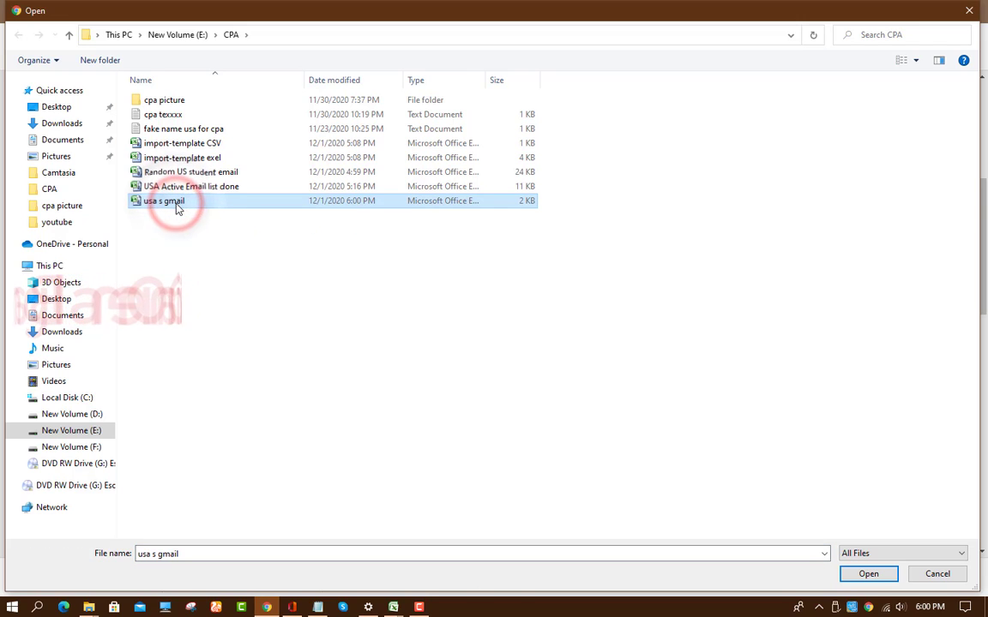
left_click(869, 575)
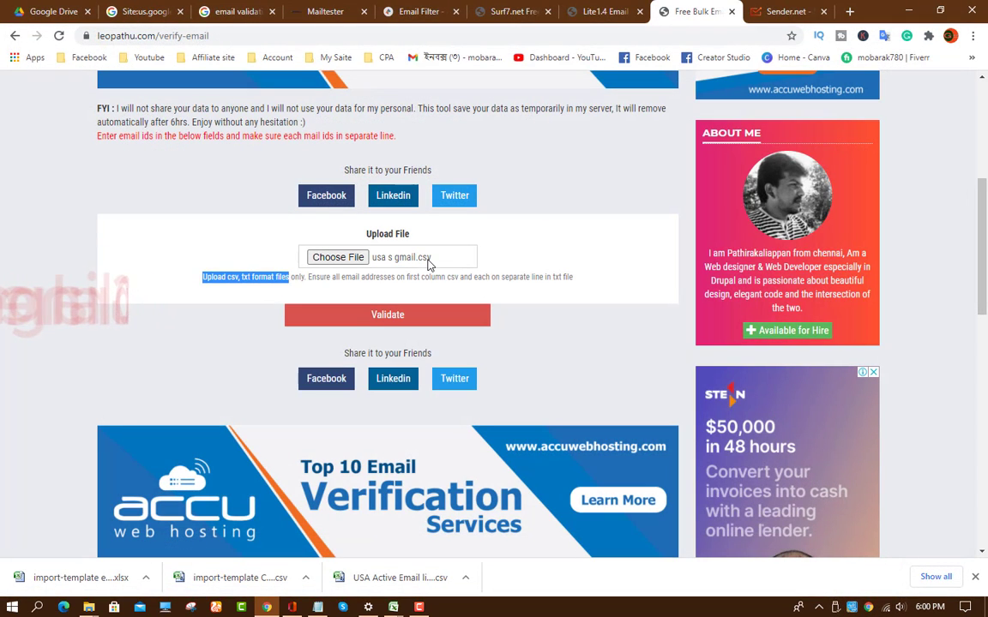
left_click(397, 324)
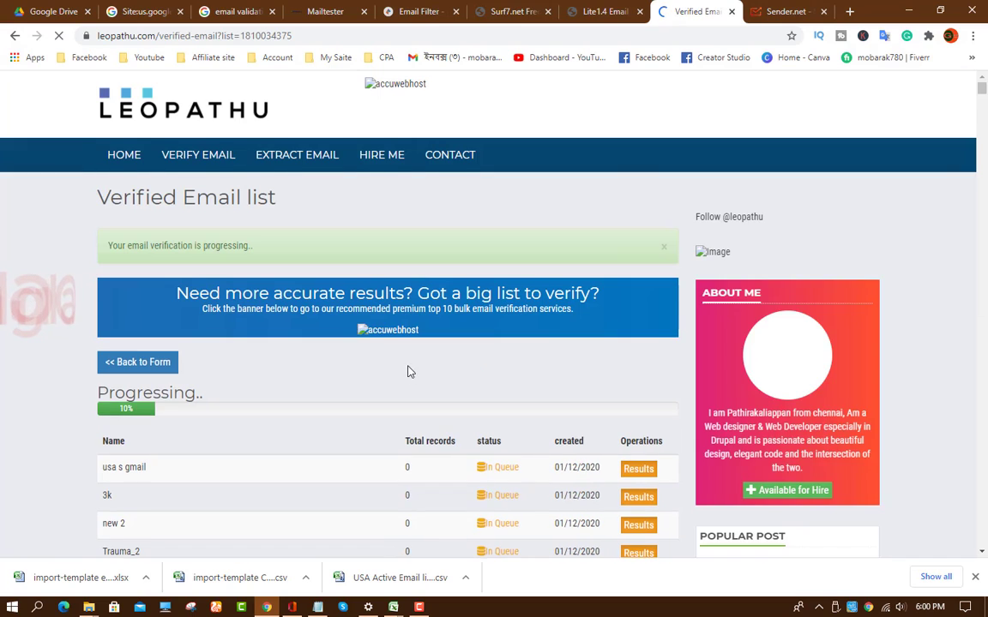
scroll(412, 376, "down", 2)
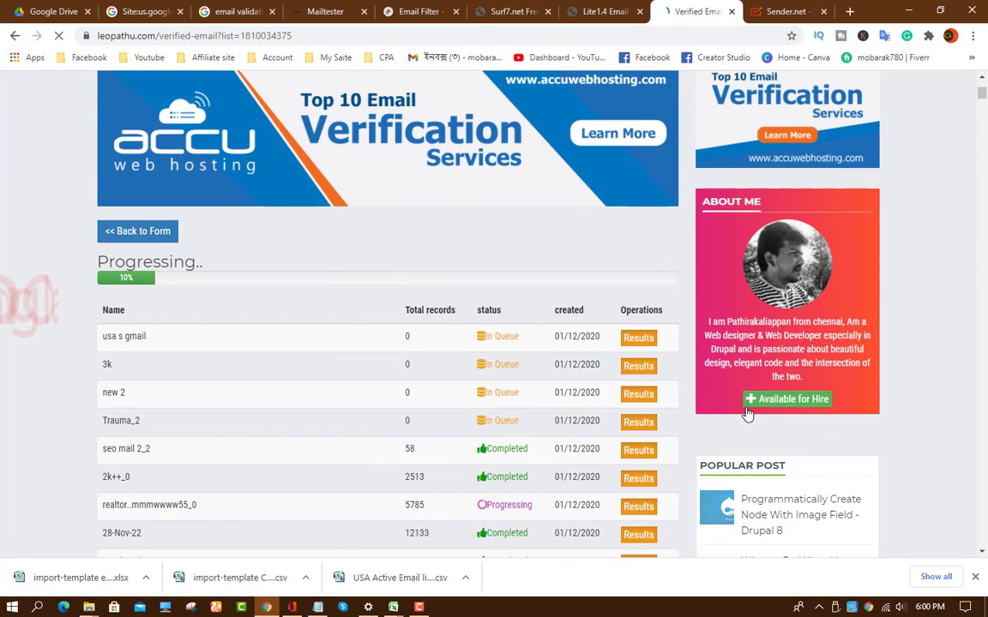
Step: Check the verification status of the usa s gmail list among the entries on Leopathu's Verified Email list page
scroll(747, 414, "down", 2)
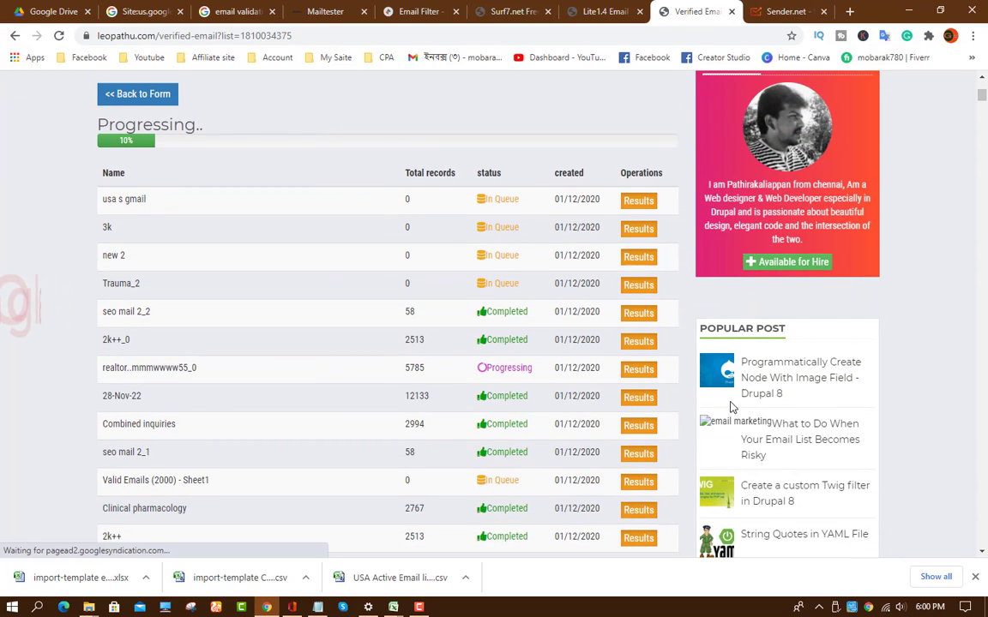
scroll(169, 408, "down", 1)
scroll(587, 412, "down", 2)
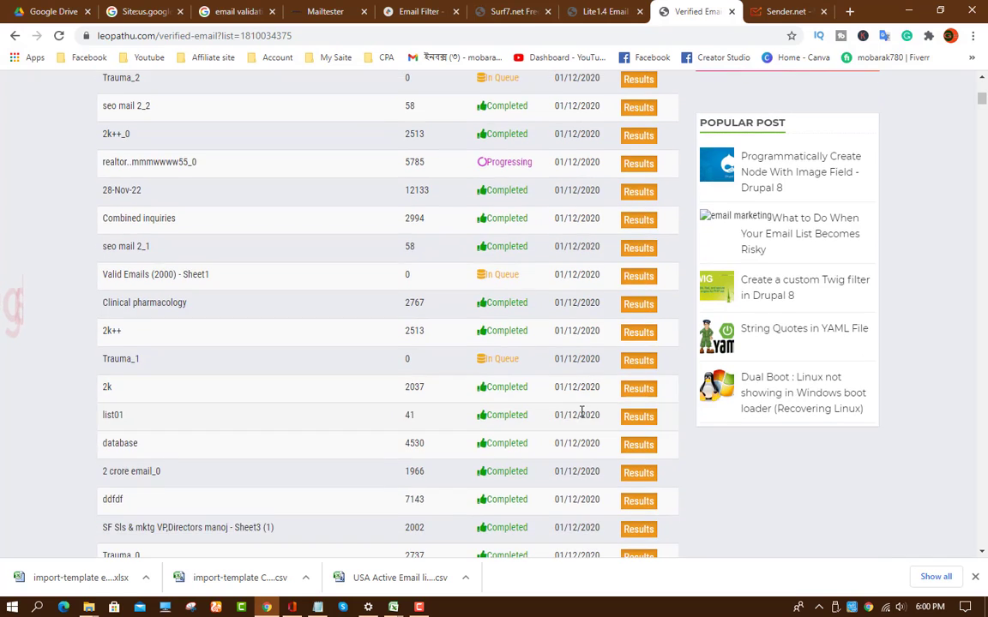
scroll(577, 410, "up", 4)
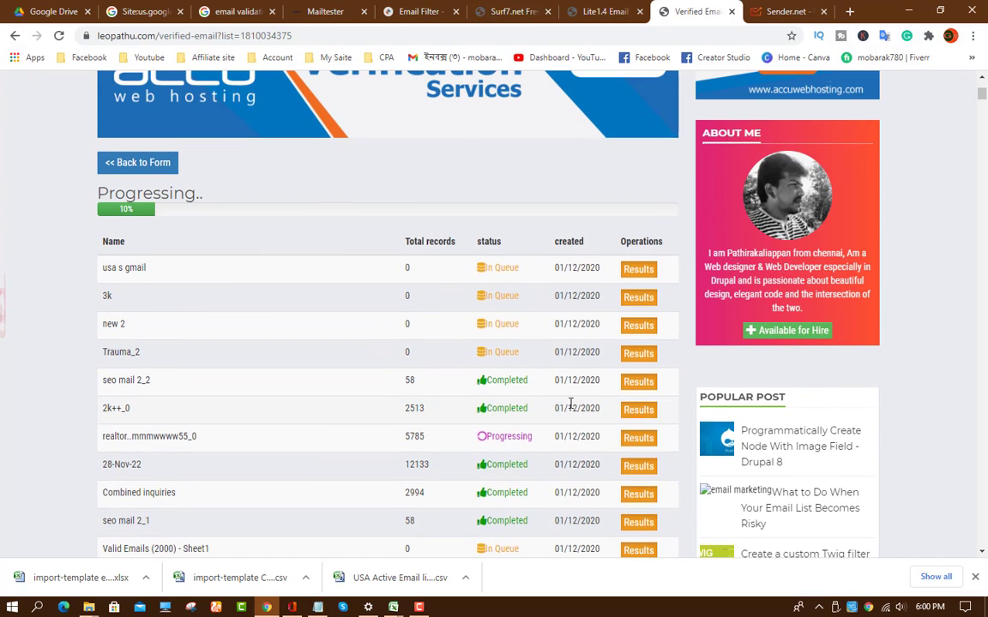
scroll(476, 429, "down", 2)
scroll(360, 456, "up", 3)
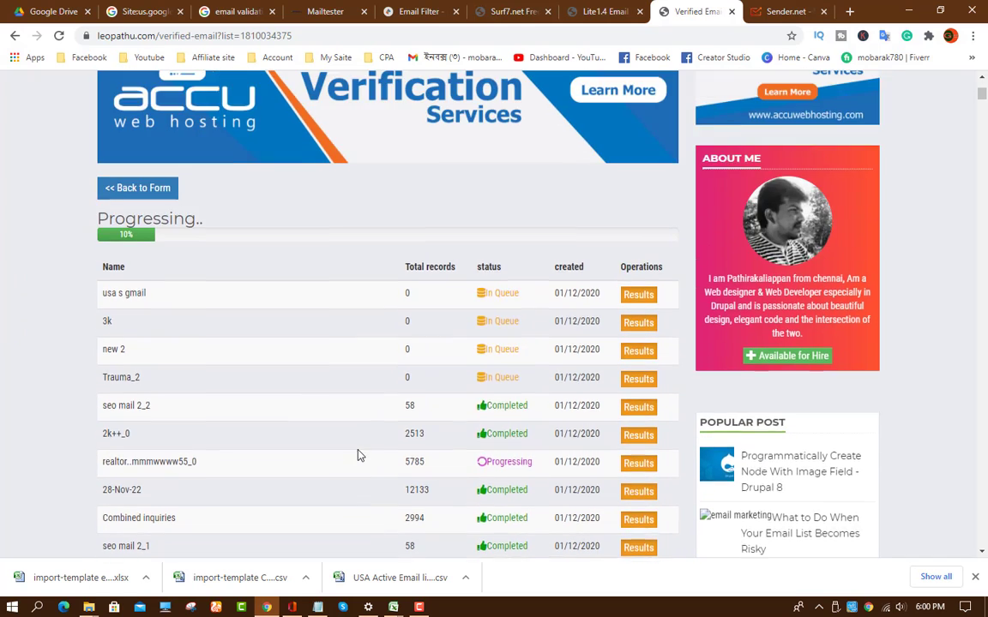
scroll(360, 455, "down", 2)
scroll(360, 455, "up", 1)
scroll(360, 456, "up", 4)
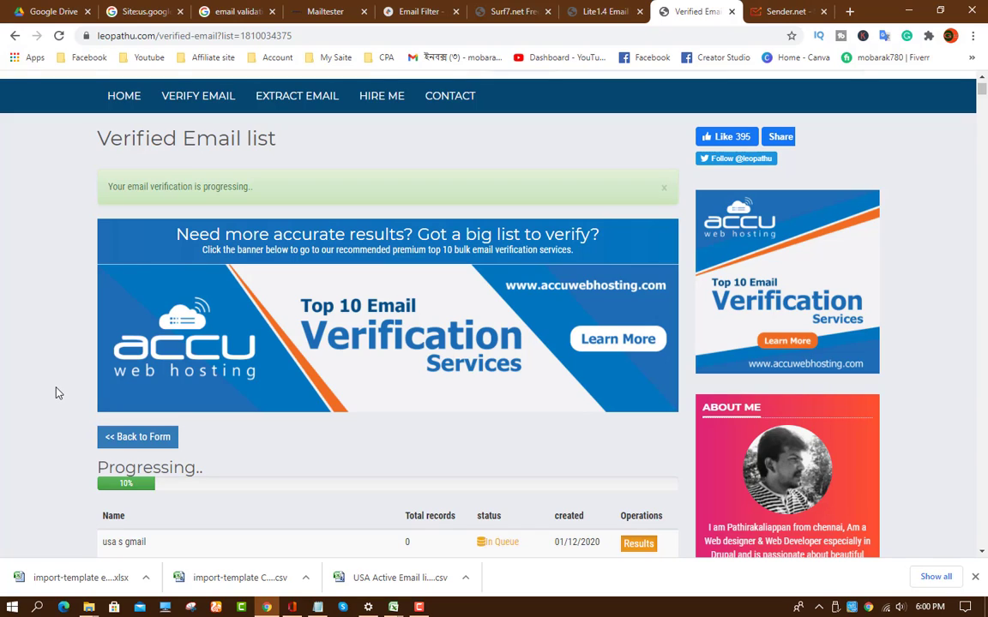
scroll(56, 393, "down", 2)
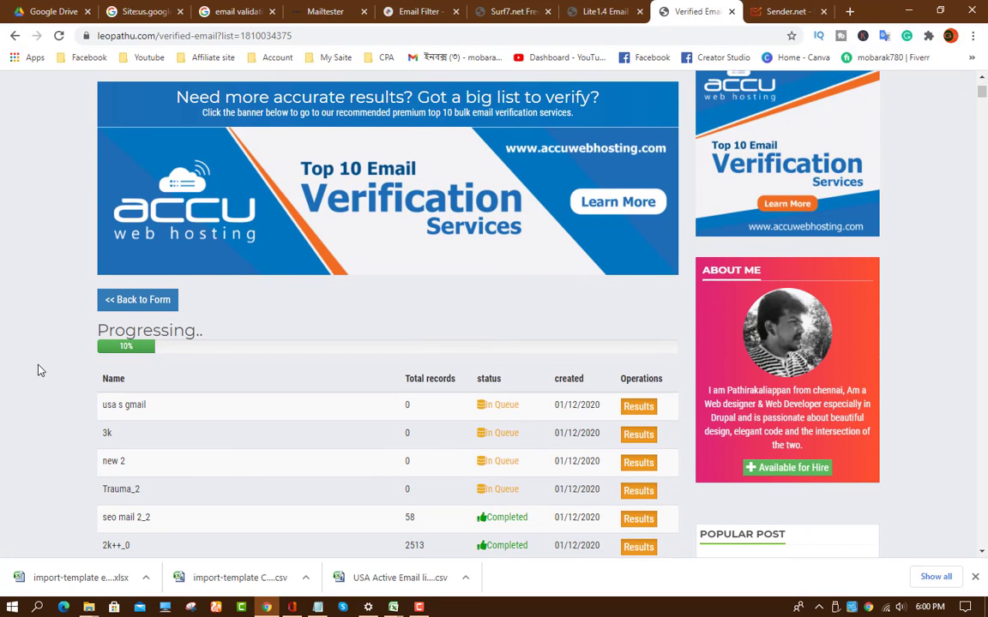
scroll(17, 343, "down", 5)
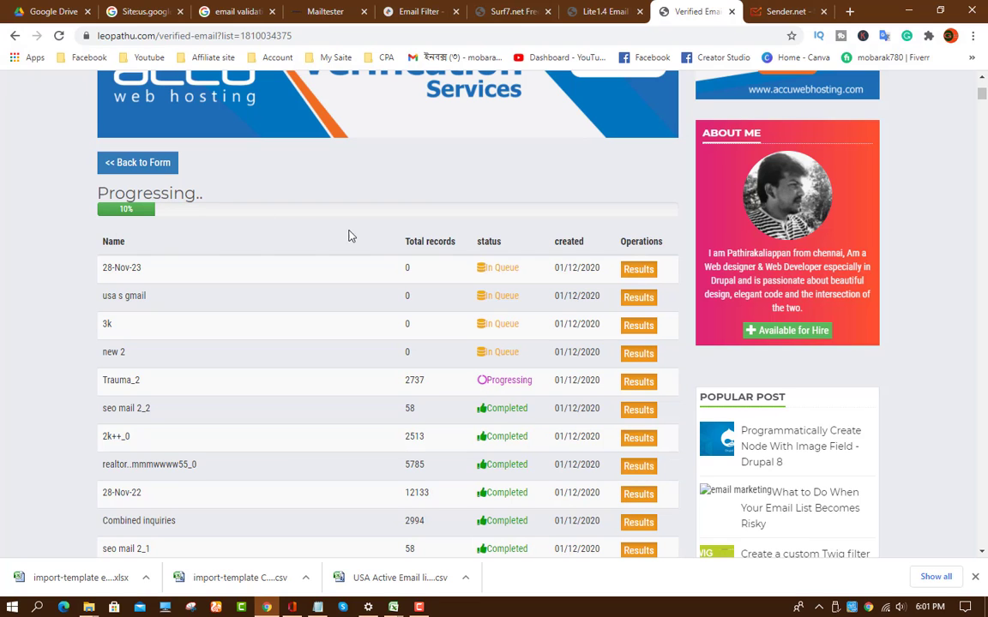
scroll(429, 483, "down", 7)
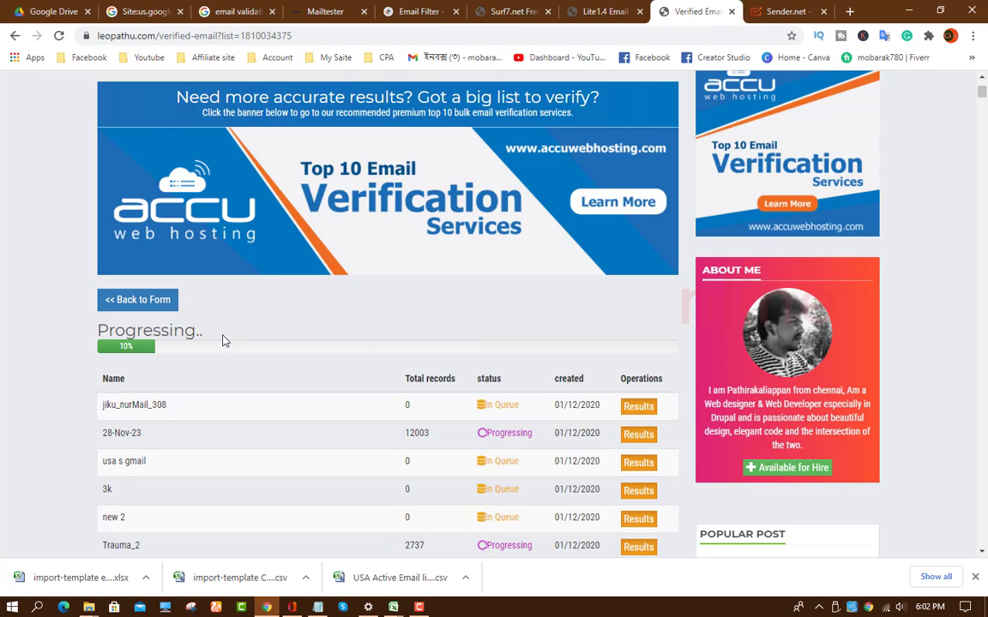
scroll(26, 329, "up", 3)
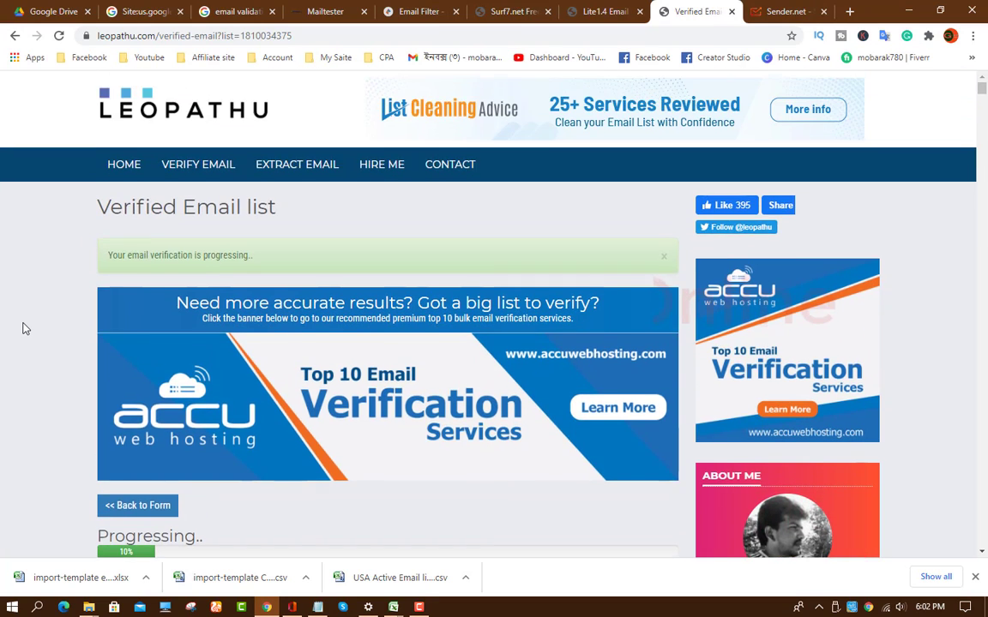
scroll(99, 357, "down", 3)
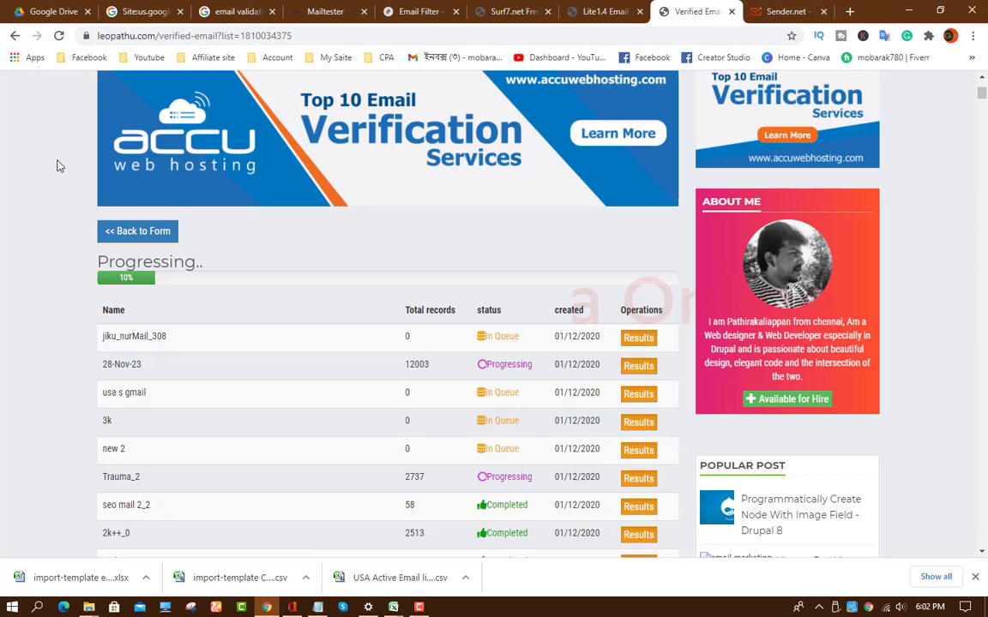
Step: Look through the open email validation search, Mailtester, Email Filter, Surf7.net and Lite1.4 pages and return to the Verified Email list
left_click(228, 12)
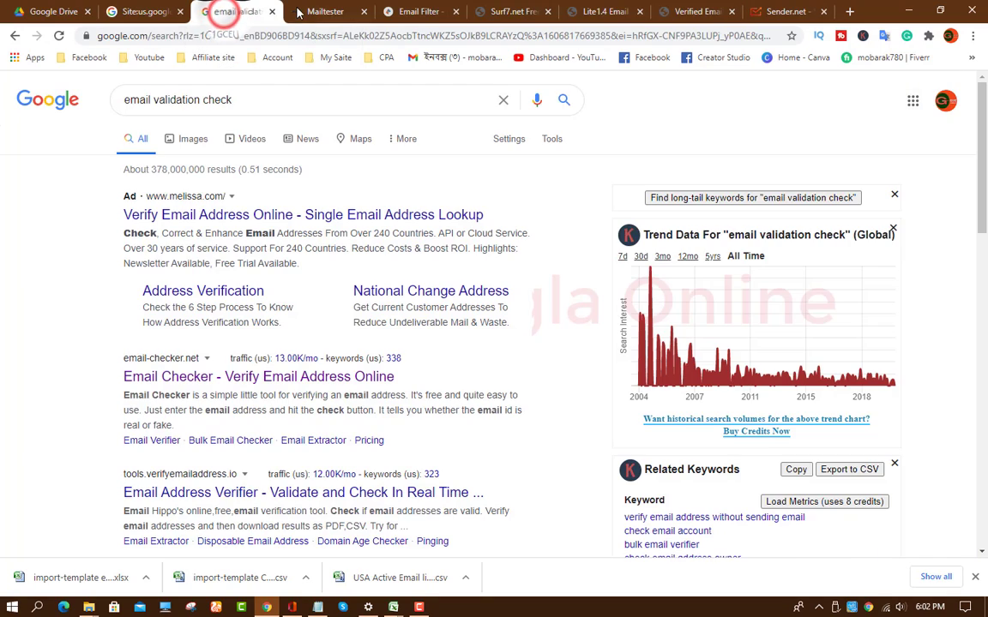
left_click(321, 11)
left_click(416, 11)
left_click(513, 11)
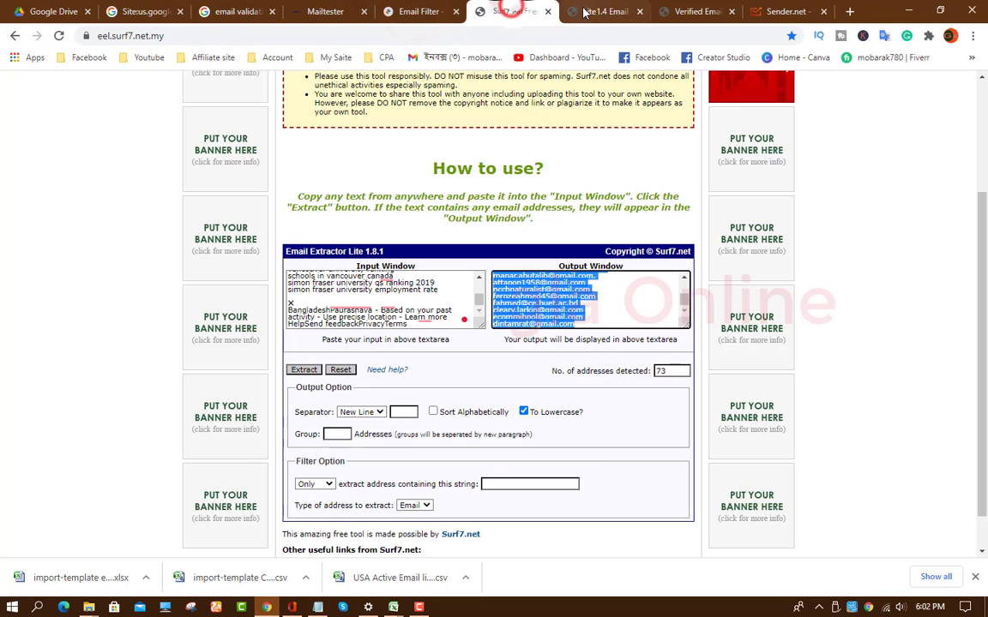
left_click(602, 11)
left_click(692, 11)
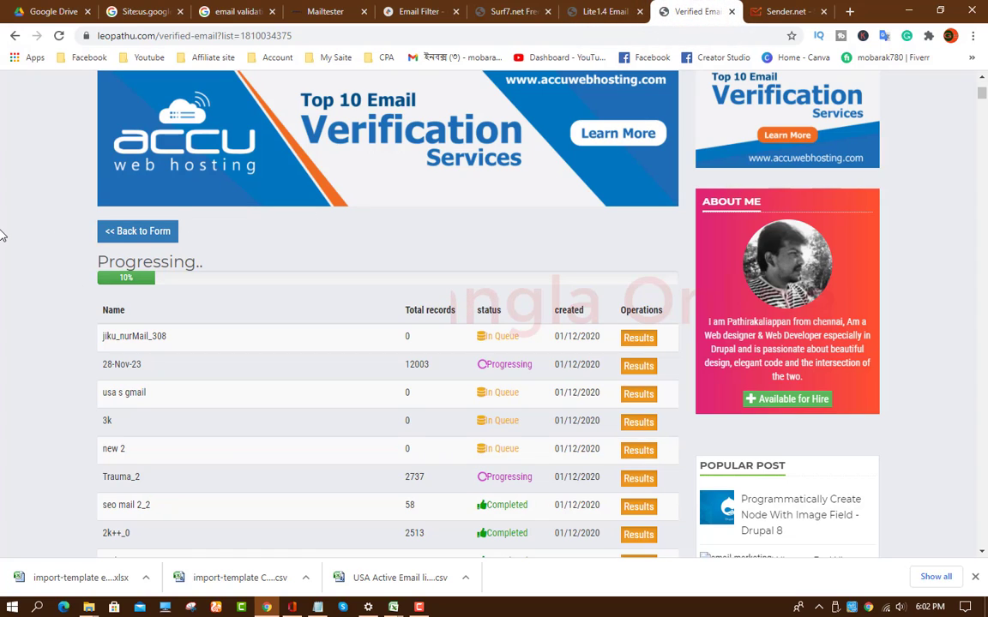
Step: Recheck the Verified Email list for progress on the uploaded usa s gmail file
scroll(5, 235, "up", 5)
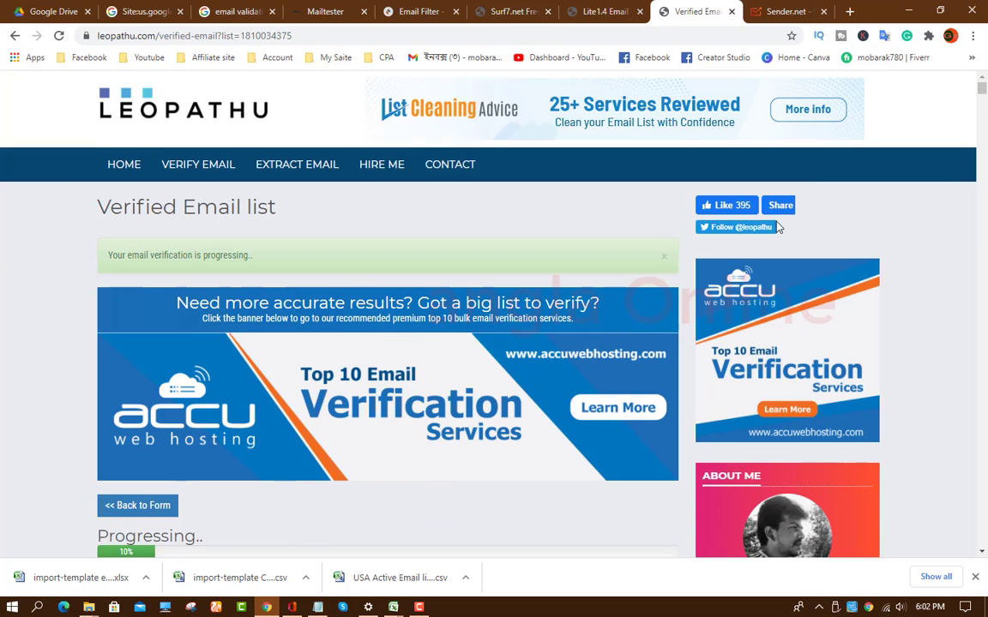
scroll(66, 275, "down", 3)
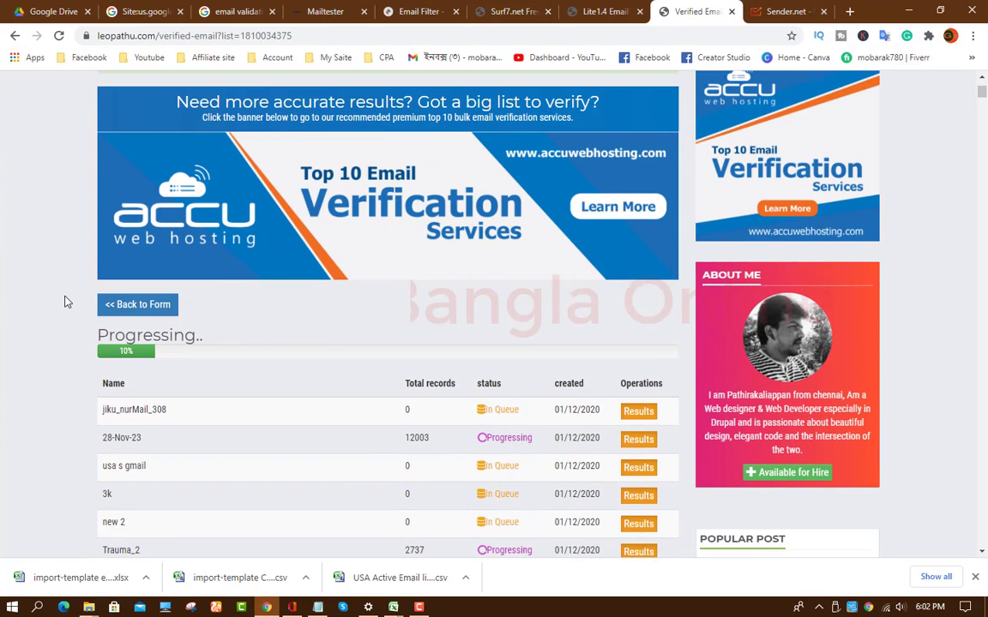
scroll(66, 302, "down", 1)
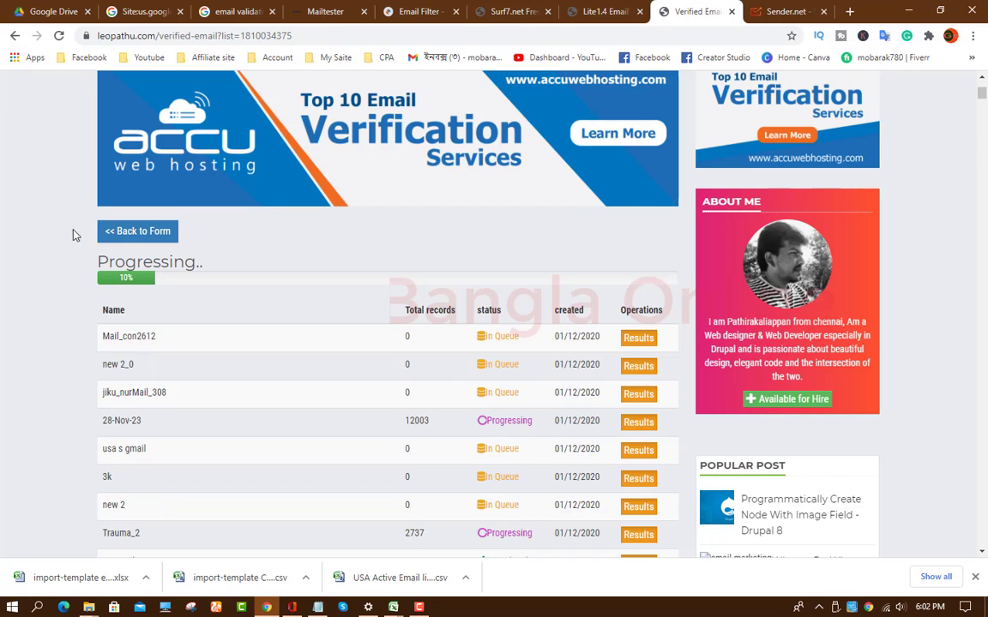
scroll(44, 162, "up", 4)
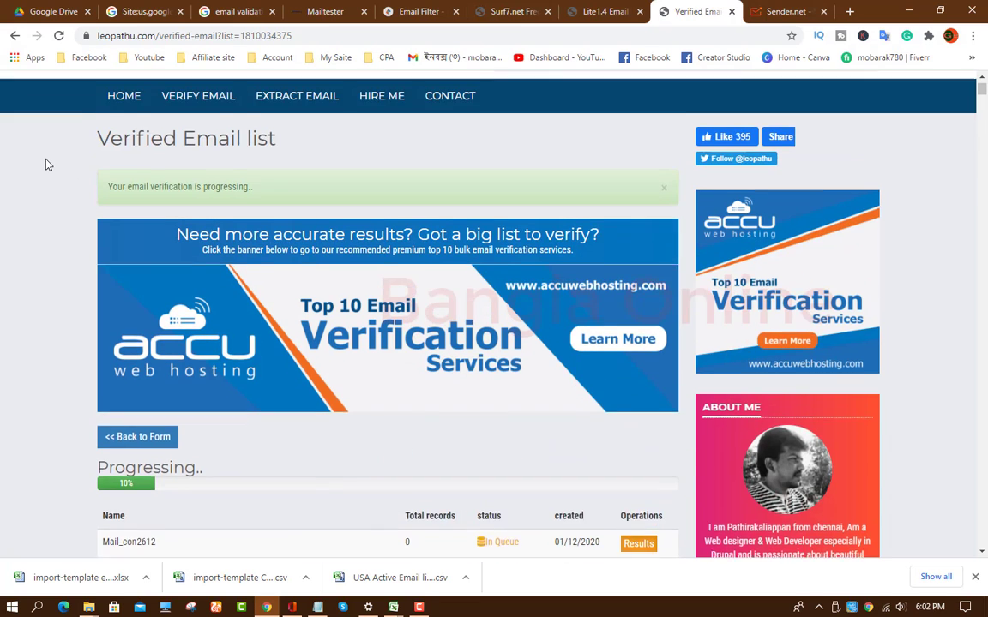
scroll(5, 283, "down", 2)
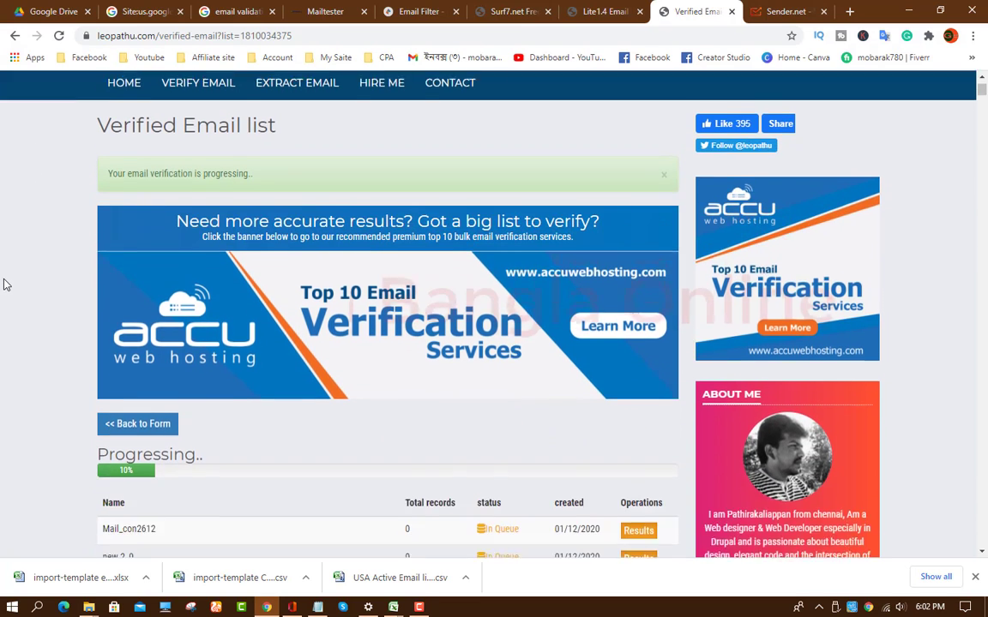
scroll(60, 341, "down", 2)
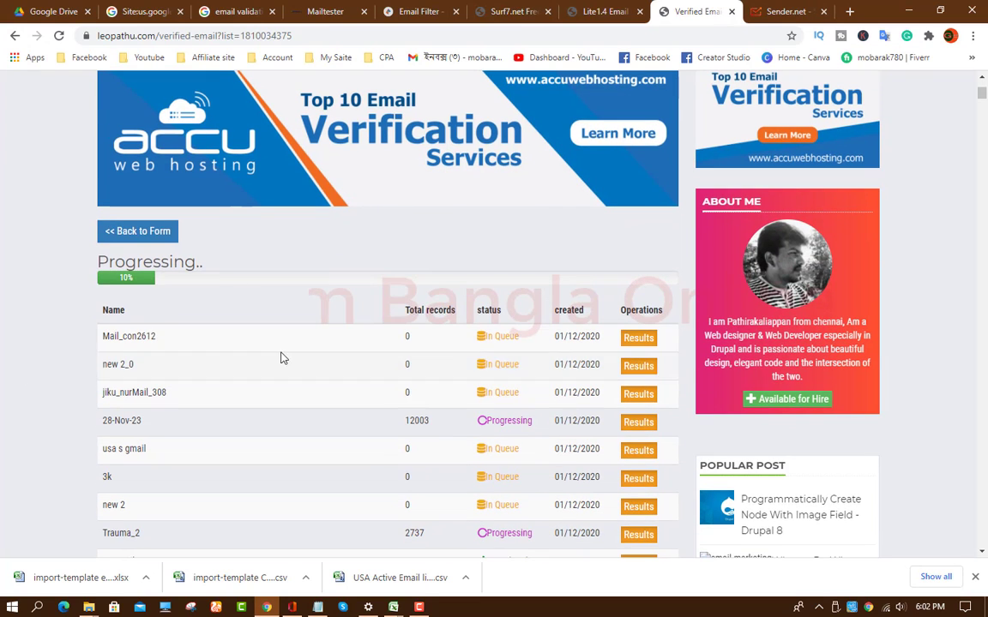
scroll(2, 271, "down", 1)
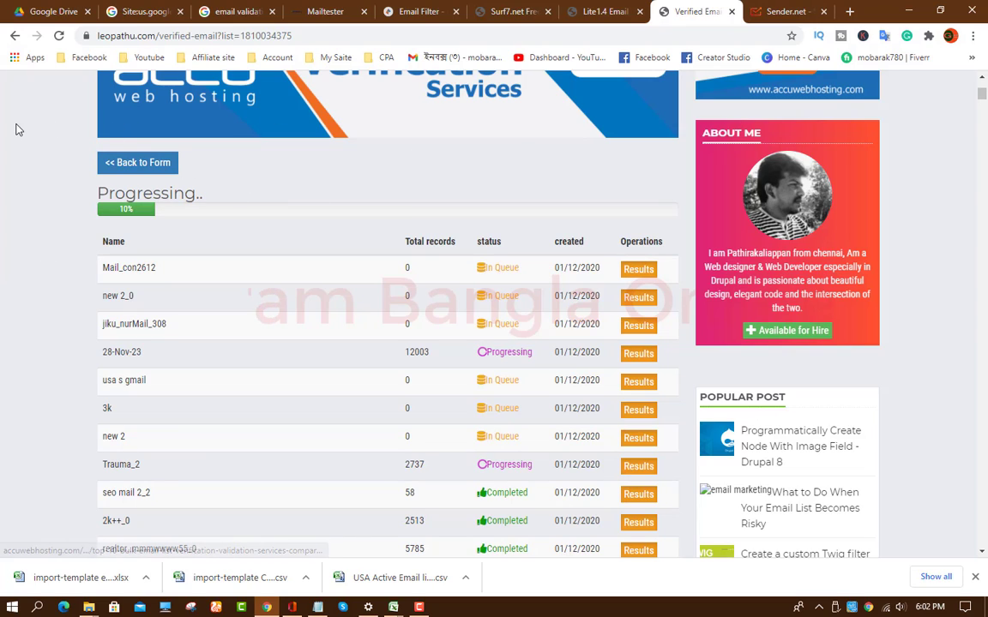
scroll(32, 159, "up", 3)
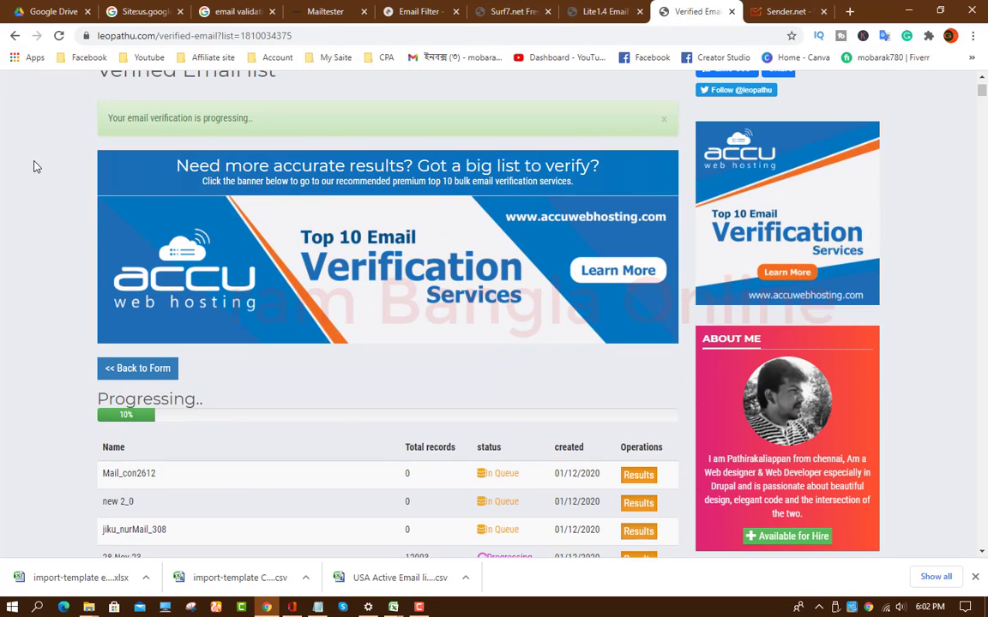
scroll(30, 193, "up", 2)
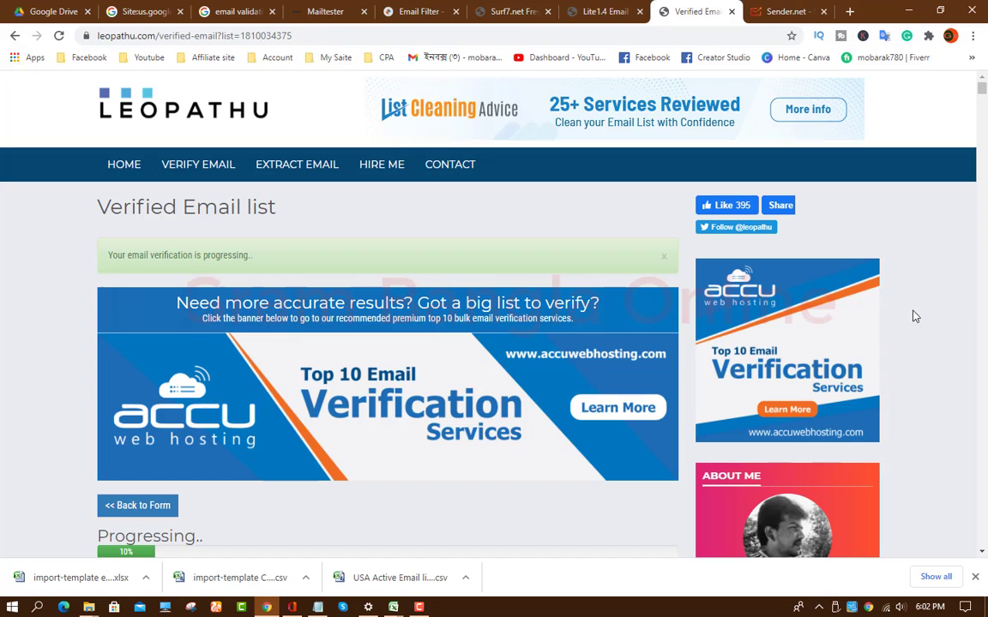
scroll(49, 344, "down", 3)
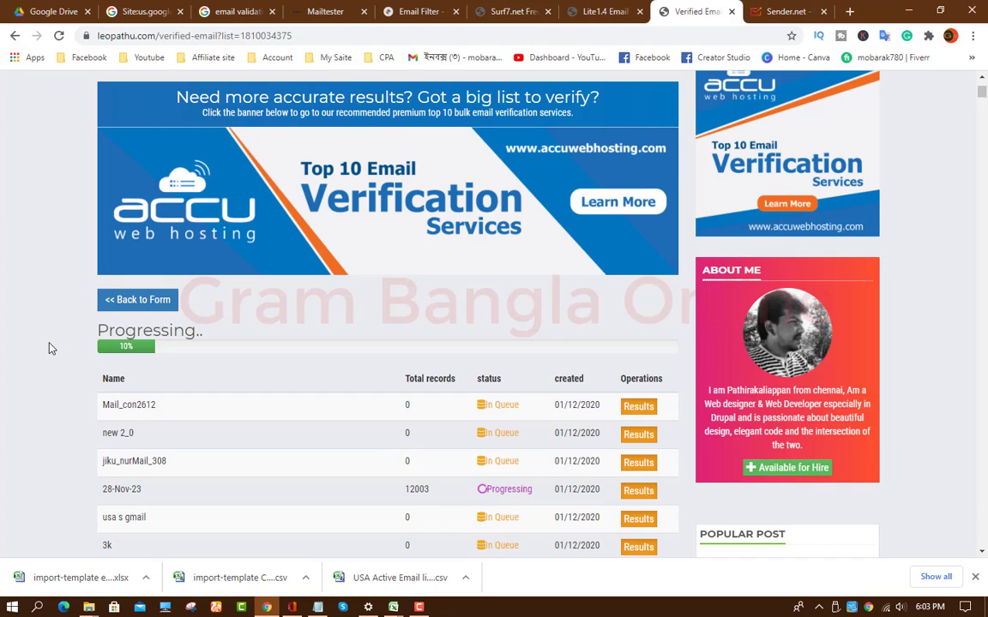
triple_click(97, 86)
left_click(138, 7)
left_click(678, 12)
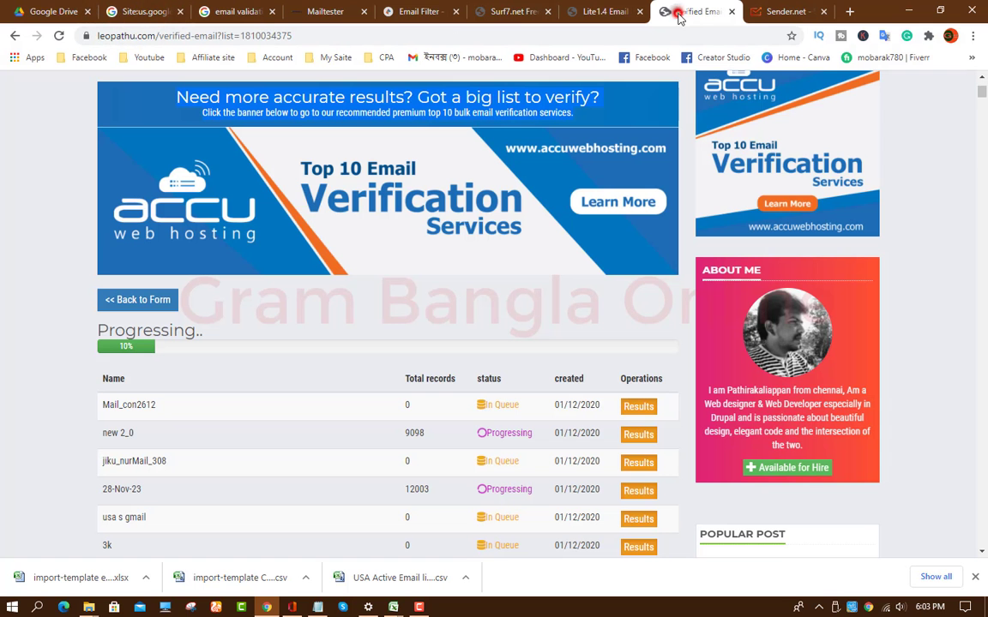
Step: Switch to the usa s gmail workbook in Excel, read through the email addresses in column A and select cell A1
left_click(394, 607)
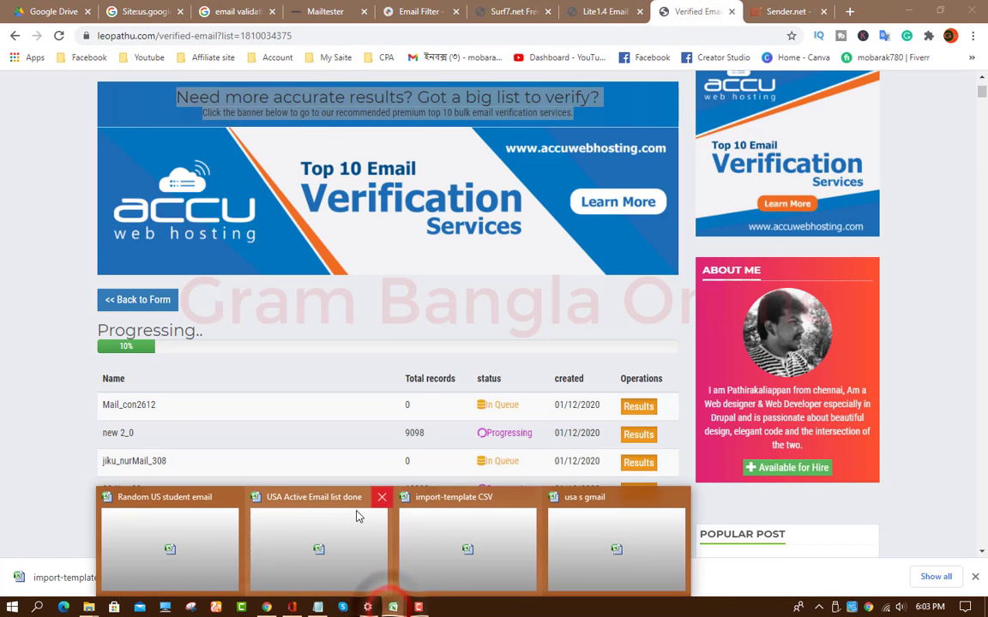
left_click(603, 549)
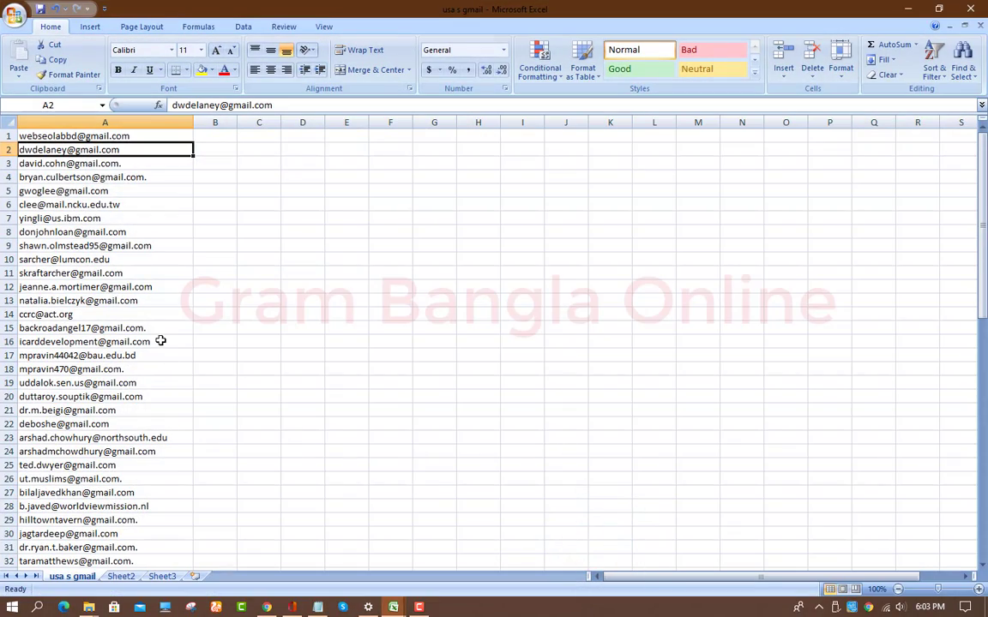
scroll(102, 322, "down", 14)
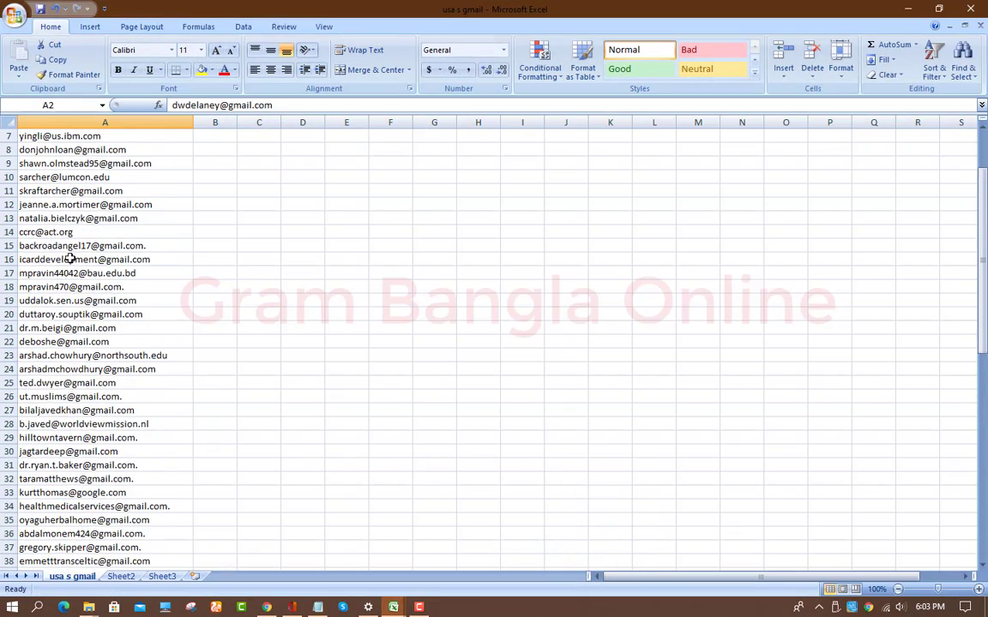
scroll(69, 429, "down", 5)
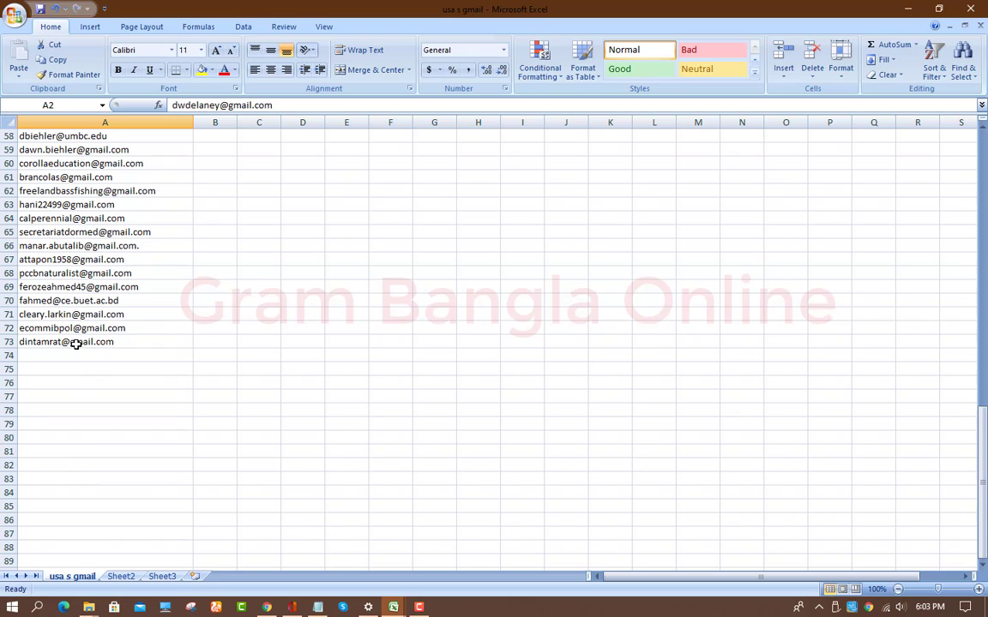
scroll(75, 399, "down", 20)
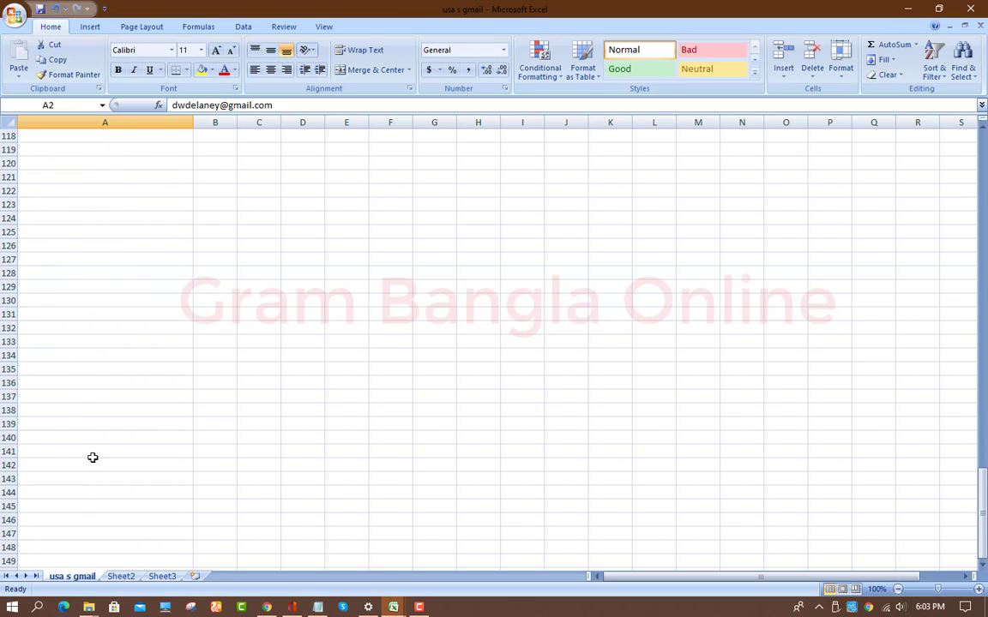
scroll(93, 447, "down", 12)
scroll(95, 443, "up", 14)
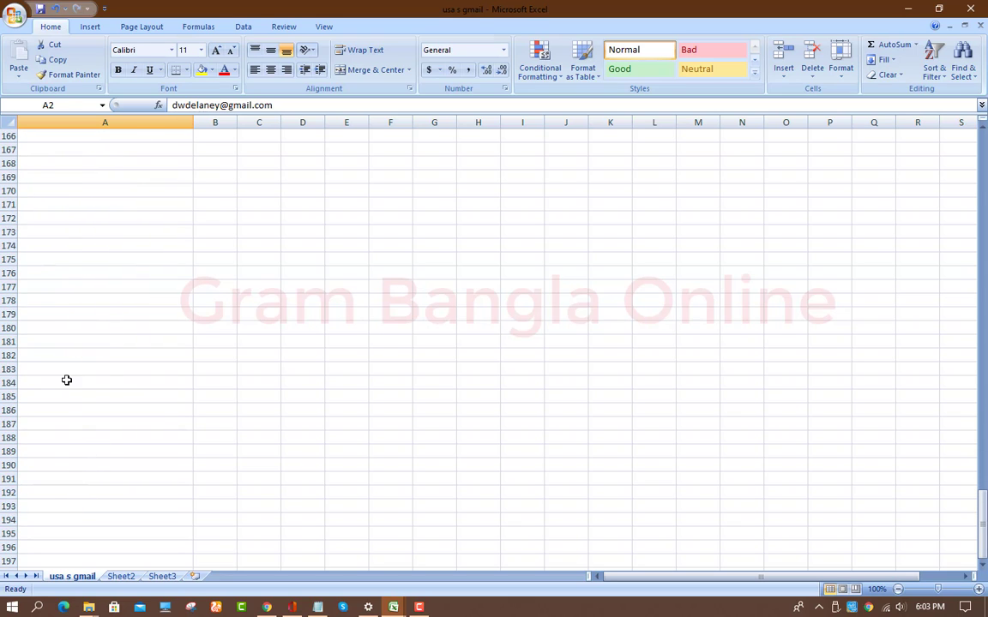
scroll(76, 359, "up", 20)
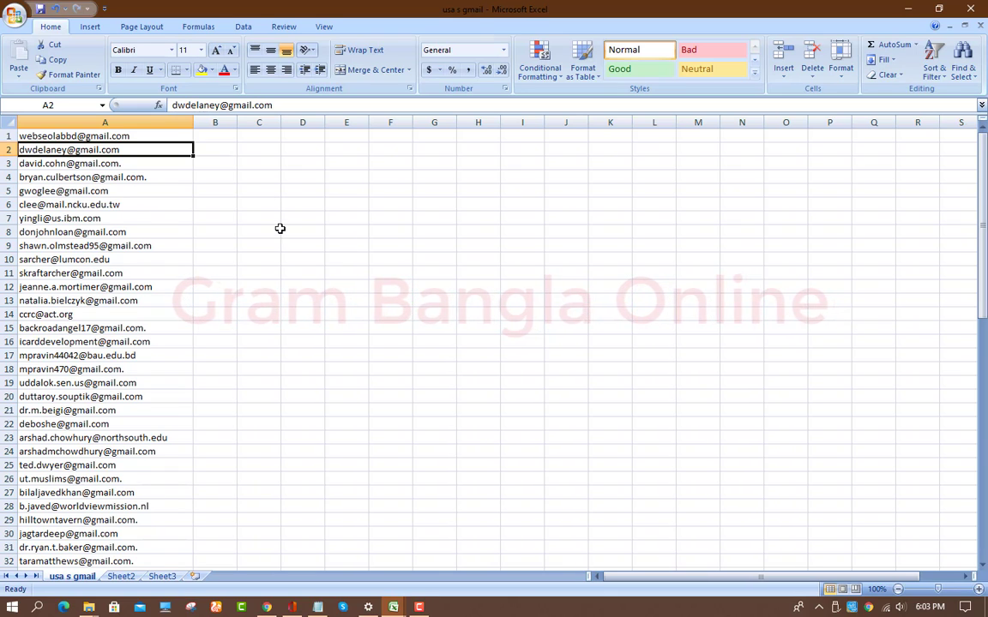
left_click(103, 137)
mouse_move(102, 142)
left_mouse_down()
mouse_move(97, 247)
mouse_move(103, 141)
left_mouse_up()
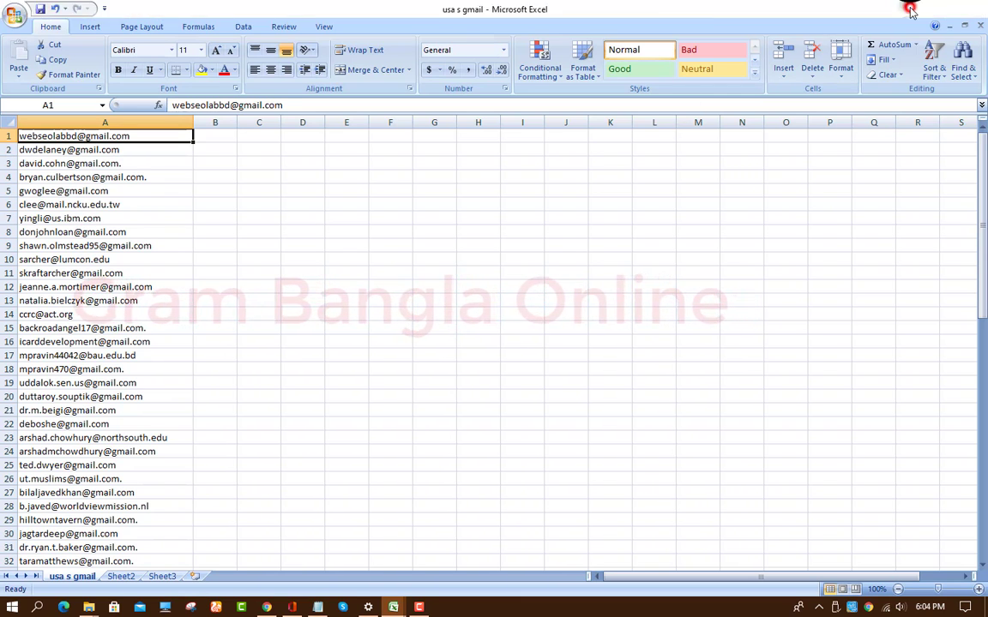
Step: Return to Chrome and view the Lite1.4 extractor page and the sayapro.us Email Filter page
key("alt+Tab")
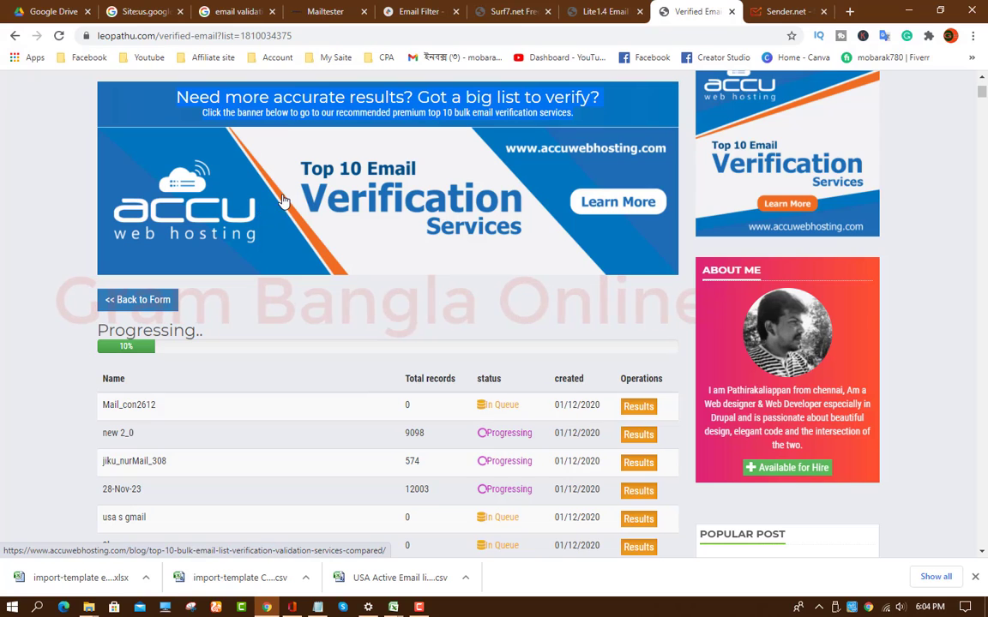
left_click(584, 11)
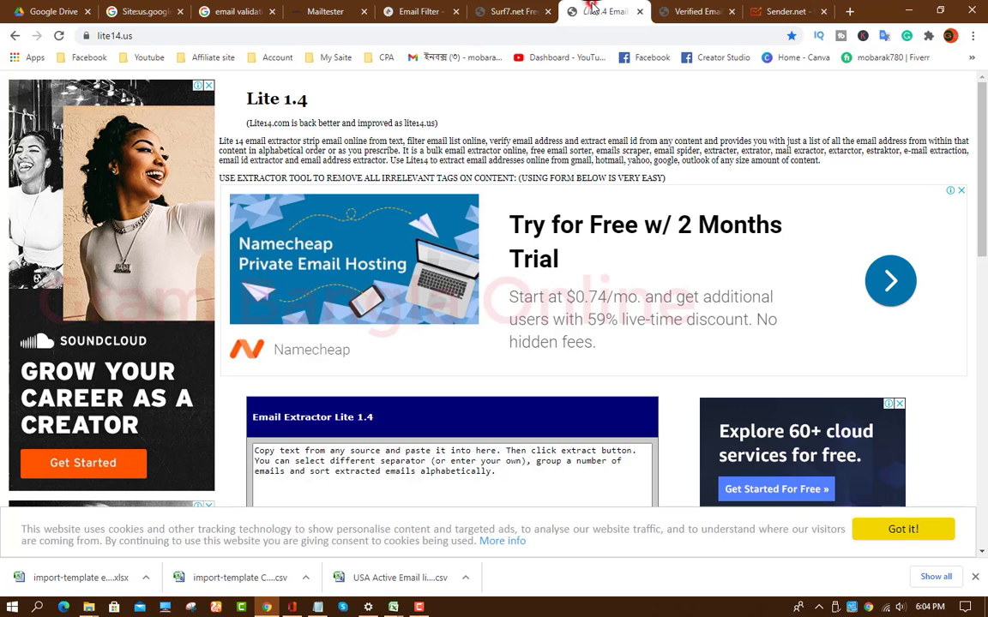
left_click(417, 11)
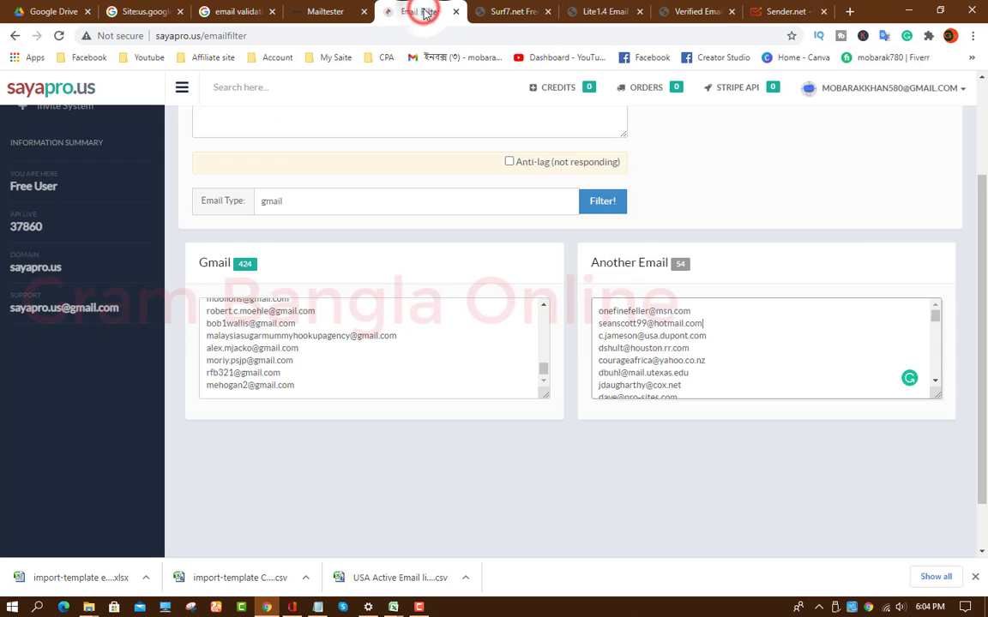
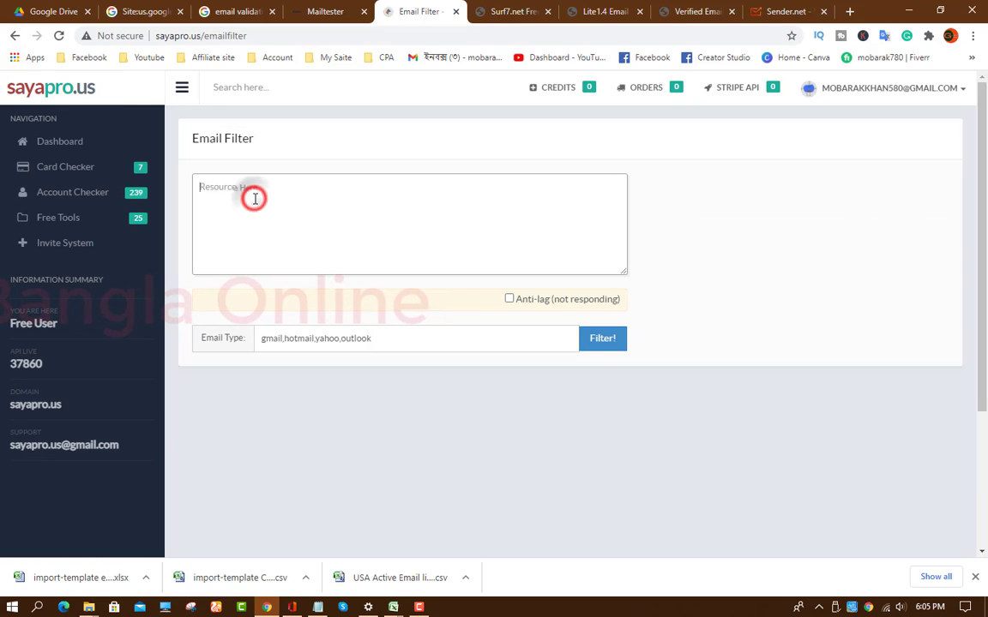
Step: Switch to the usa s gmail workbook in Excel and copy all of column A with the email addresses
left_click(697, 11)
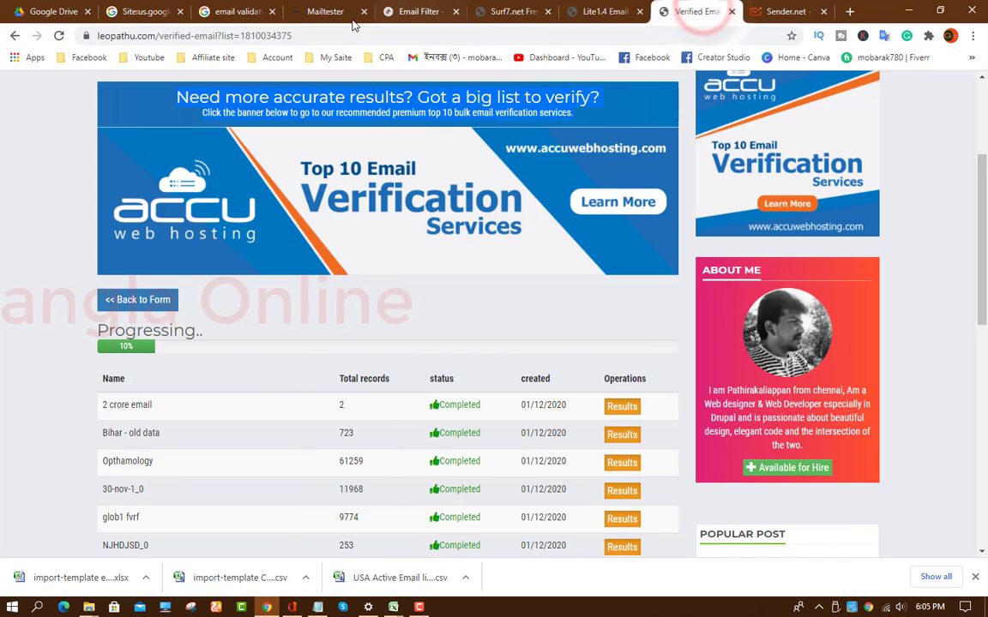
left_click(393, 607)
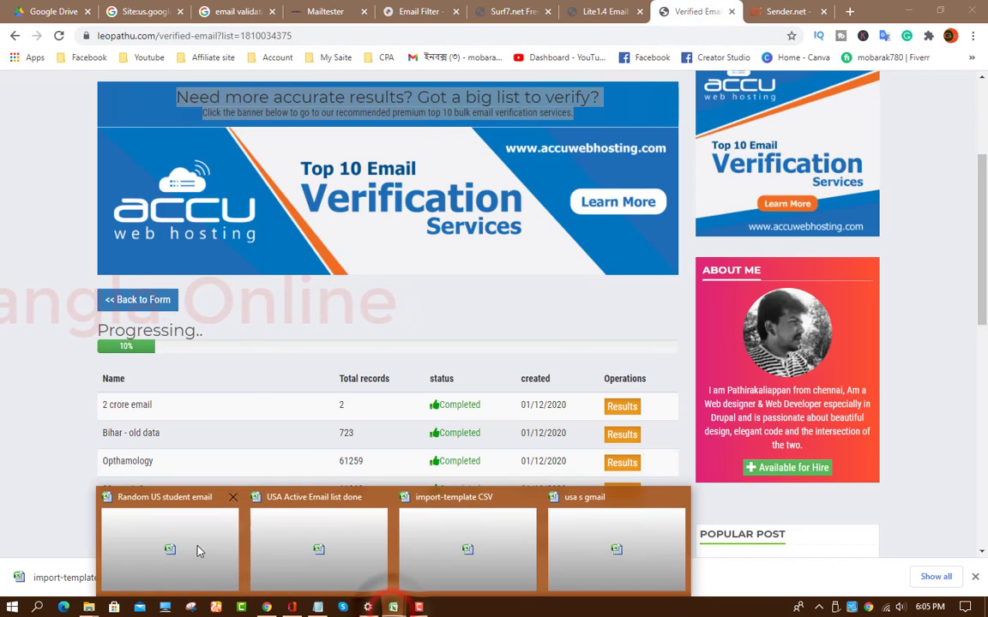
left_click(641, 538)
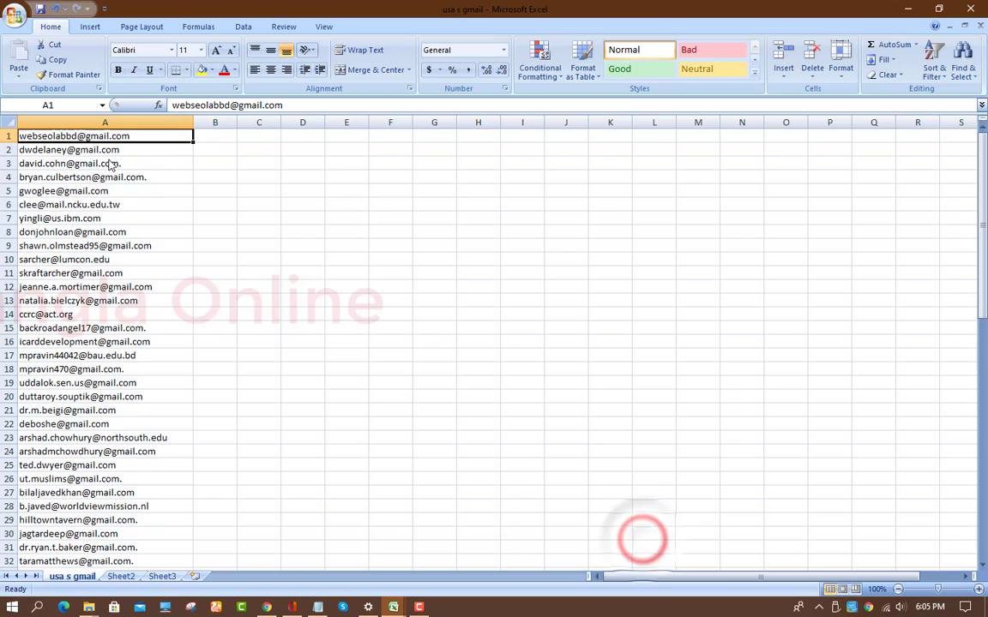
left_click(89, 121)
right_click(94, 221)
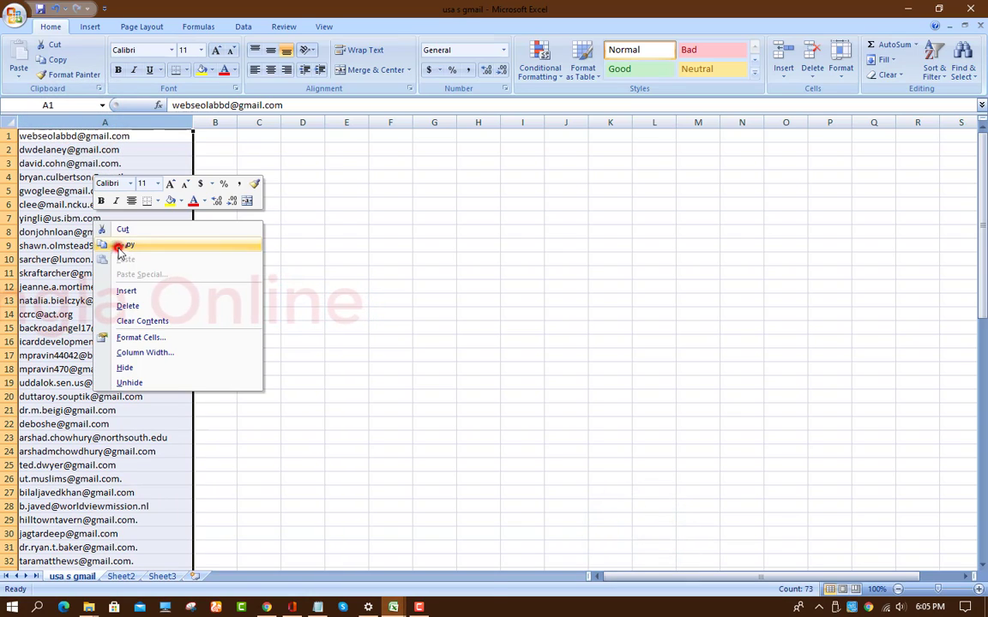
left_click(119, 244)
Step: Return to Chrome and paste the copied addresses into the resource box of the sayapro.us Email Filter page
left_click(913, 12)
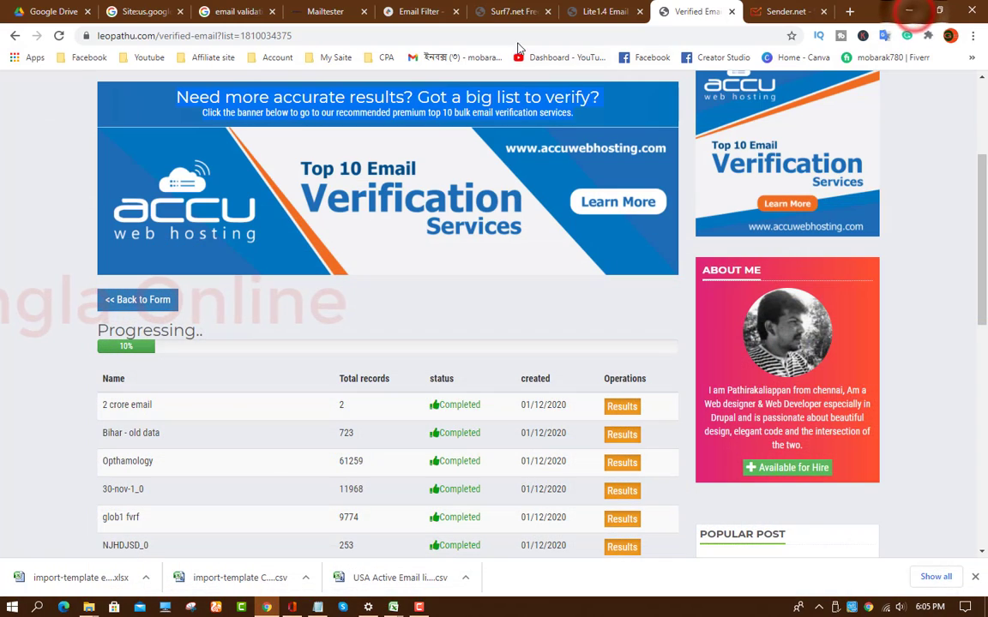
left_click(419, 11)
right_click(210, 194)
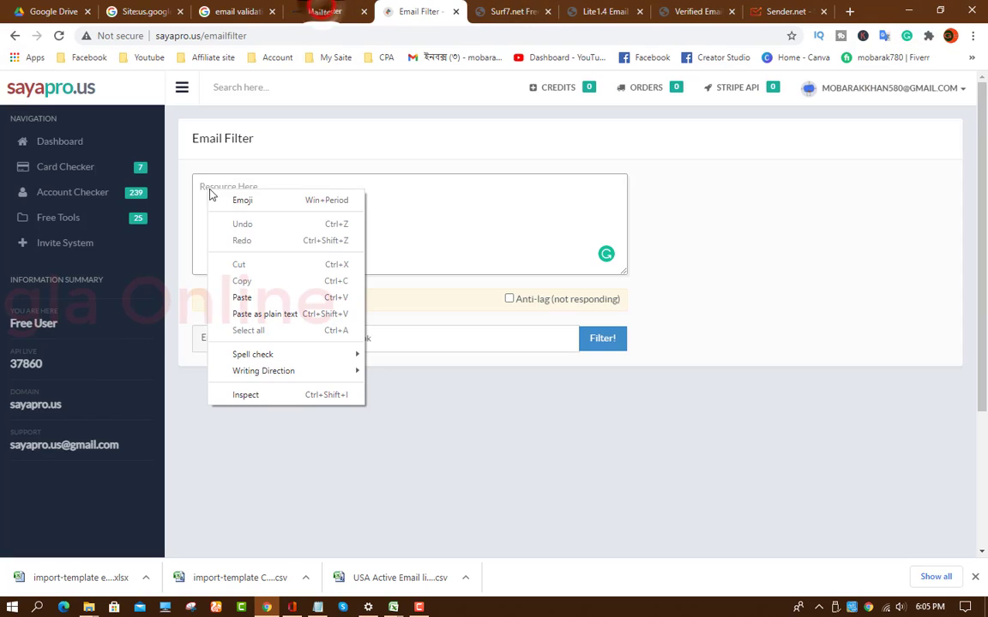
left_click(247, 297)
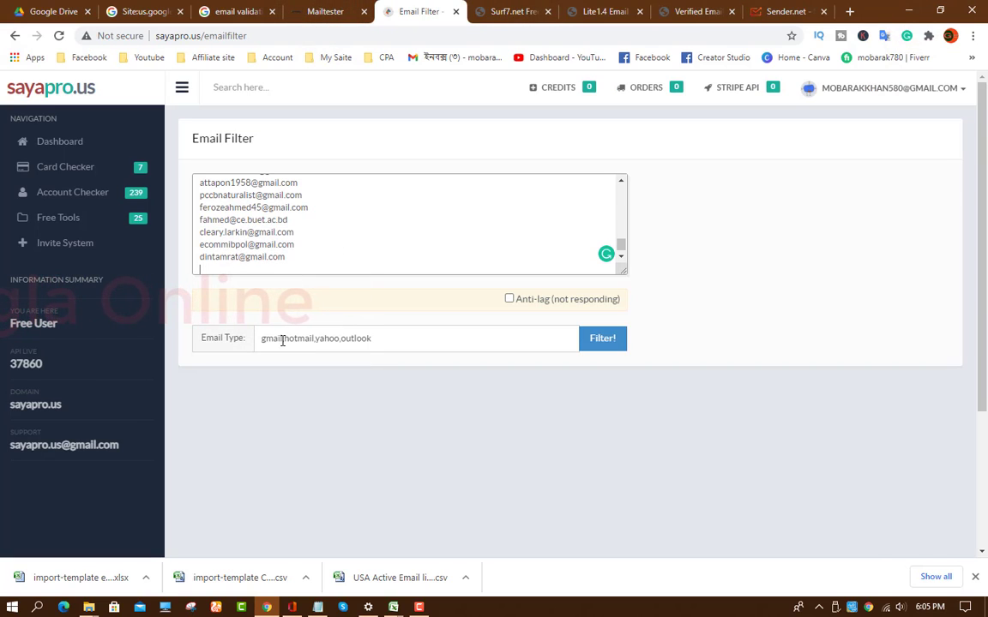
Step: Reduce the email type to gmail only and filter the pasted address list
left_click(282, 338)
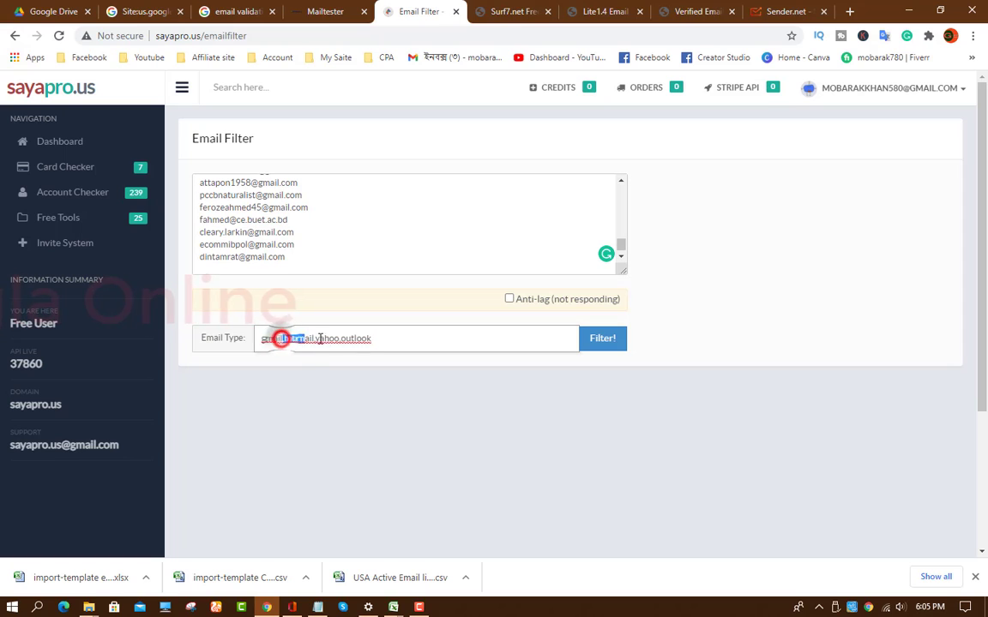
key("shift+End")
right_click(355, 341)
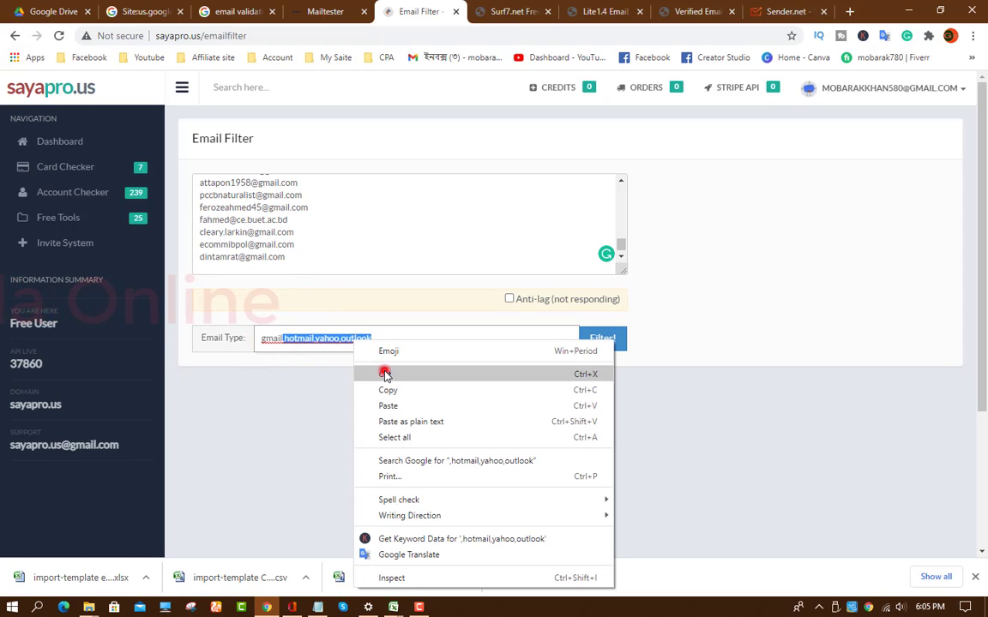
left_click(385, 374)
left_click(331, 341)
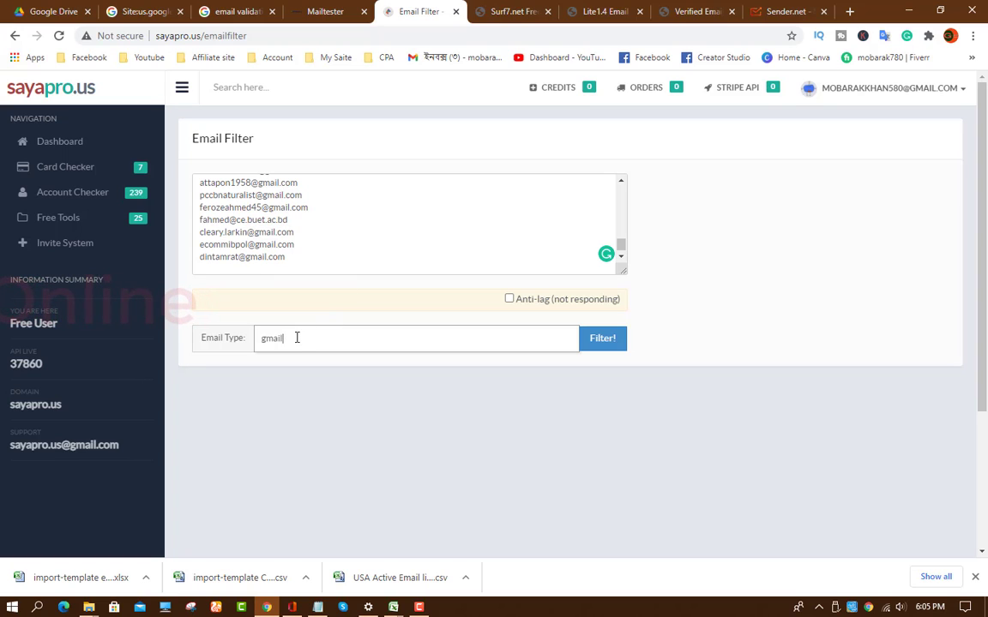
left_click(597, 339)
scroll(369, 391, "down", 3)
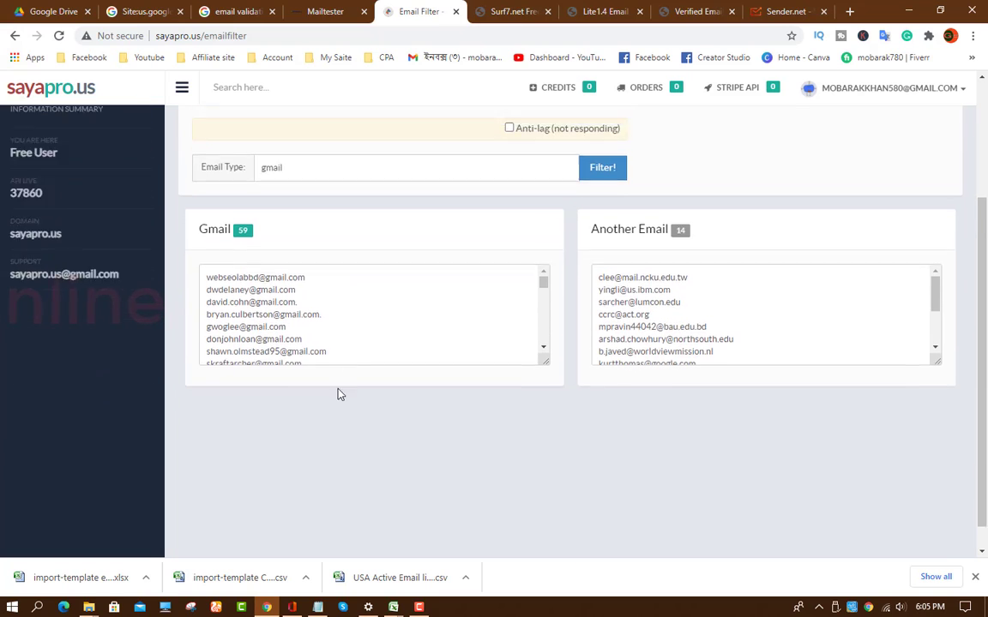